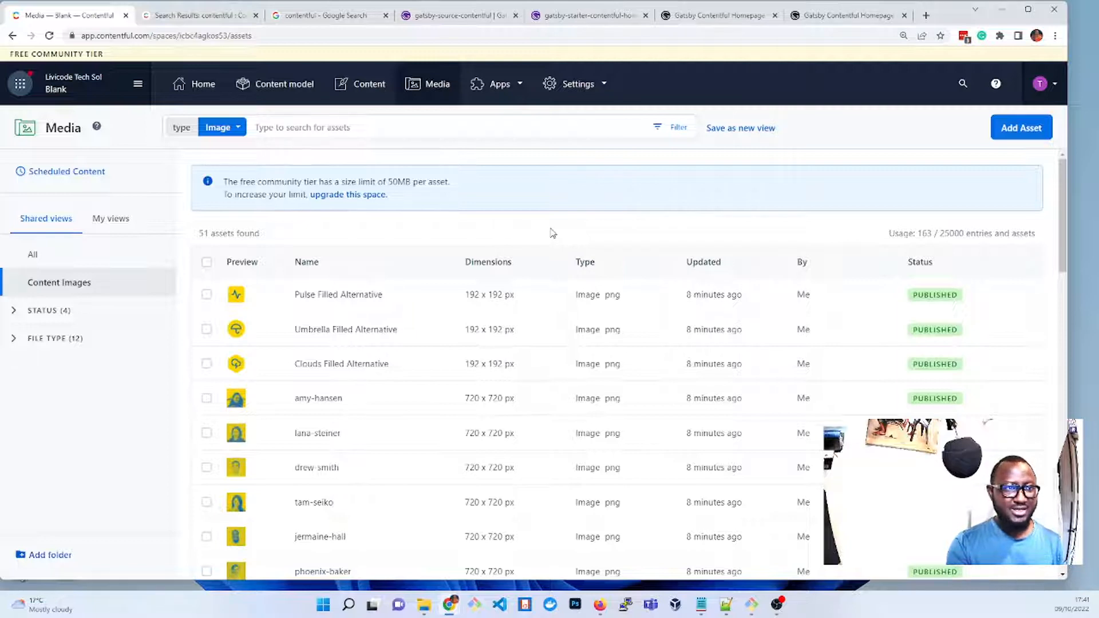
- Examine the image assets in the media library and the space's usage of entries and assets
scroll(551, 233, "down", 3)
scroll(551, 233, "up", 3)
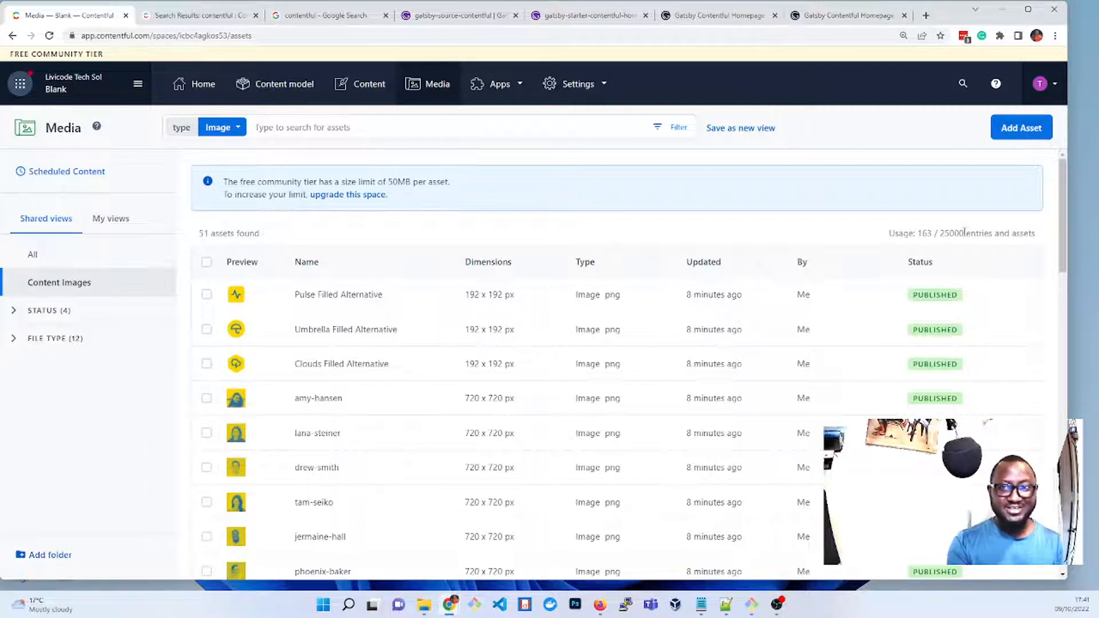
left_click_drag(965, 232, 917, 233)
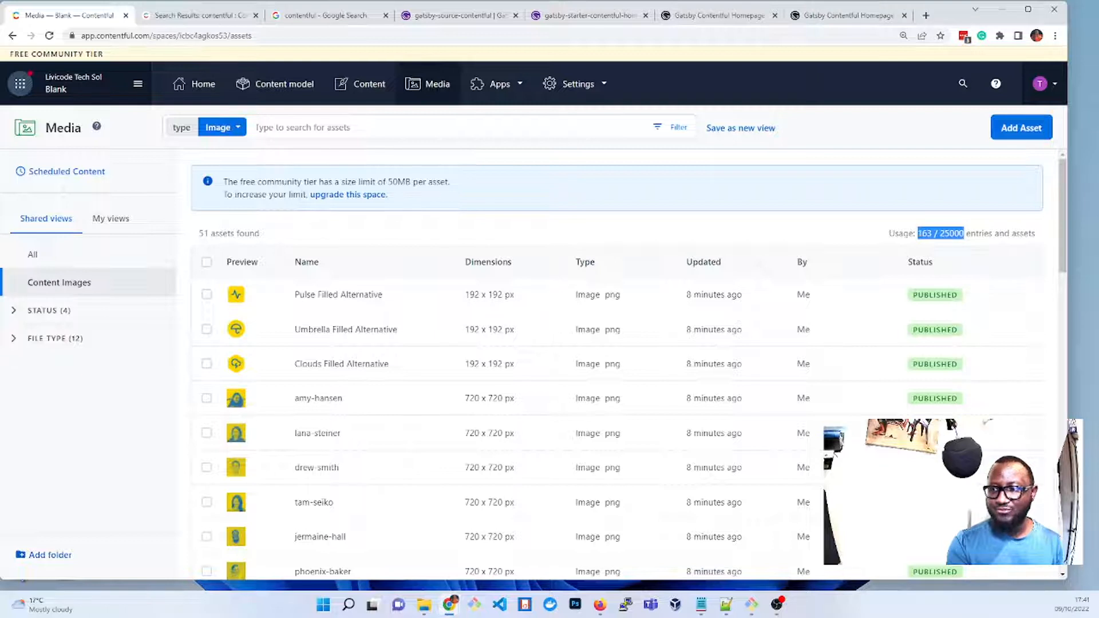
left_click(954, 233)
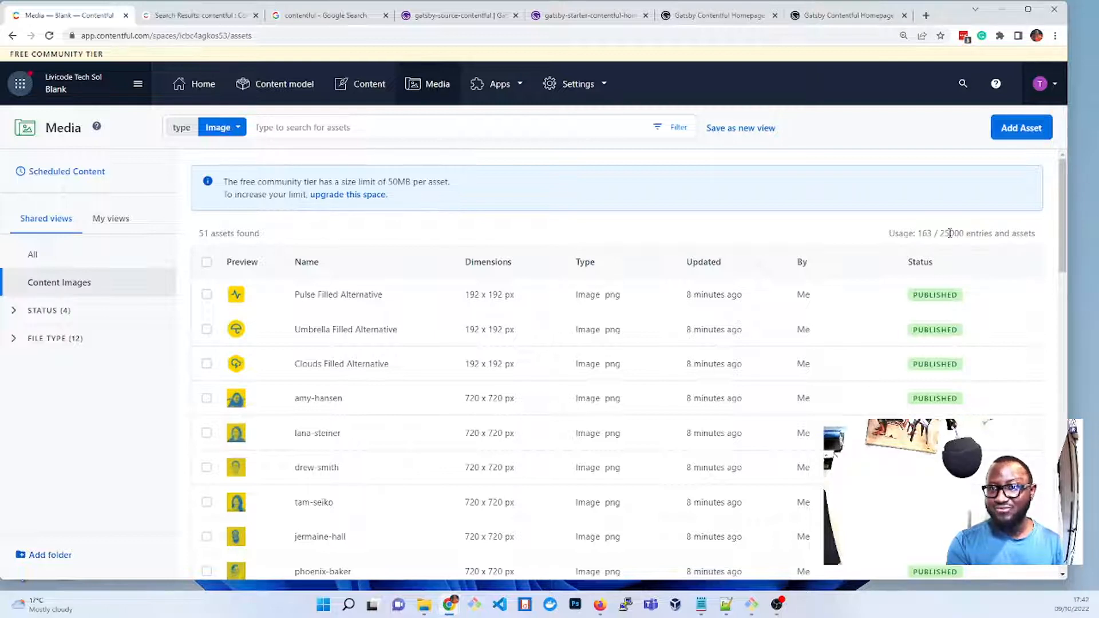
left_click_drag(951, 233, 966, 233)
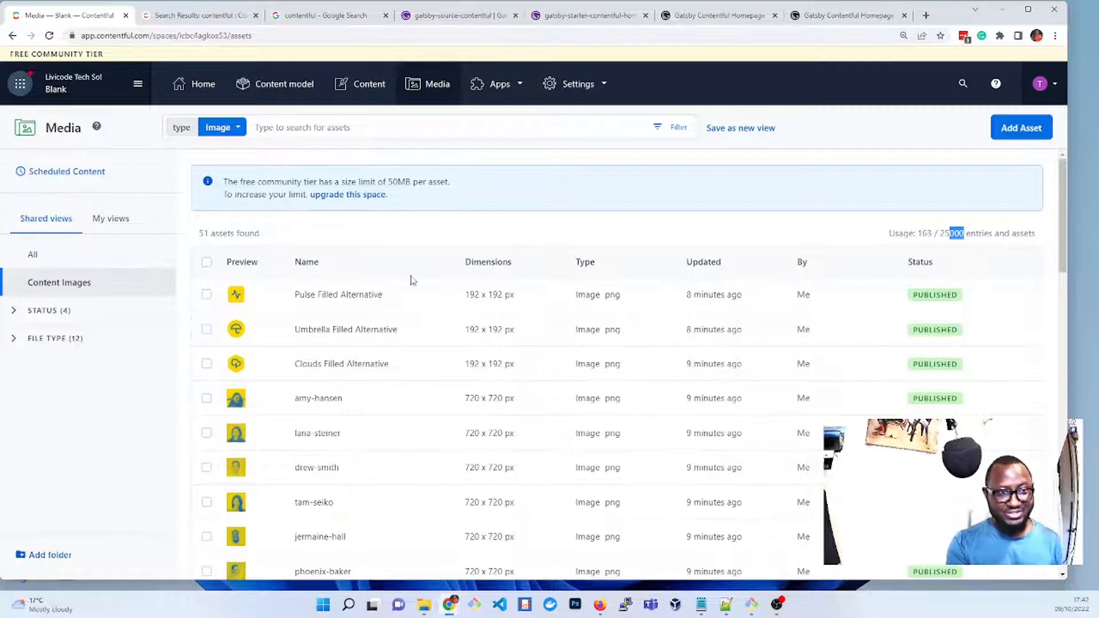
scroll(361, 351, "down", 3)
scroll(372, 348, "up", 3)
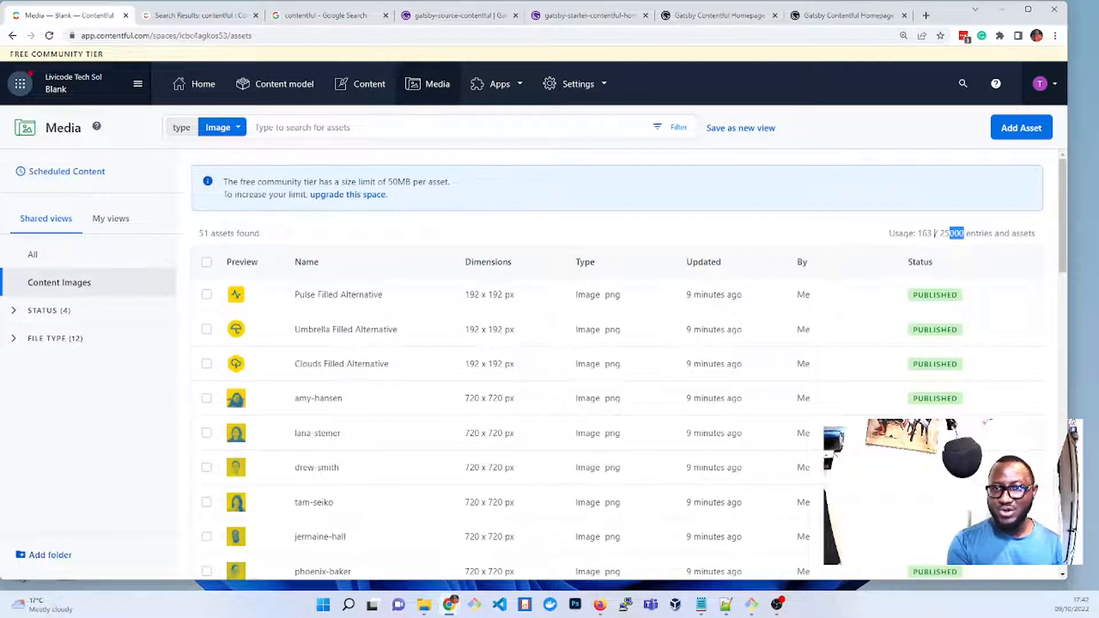
left_click_drag(934, 233, 918, 232)
left_click(646, 231)
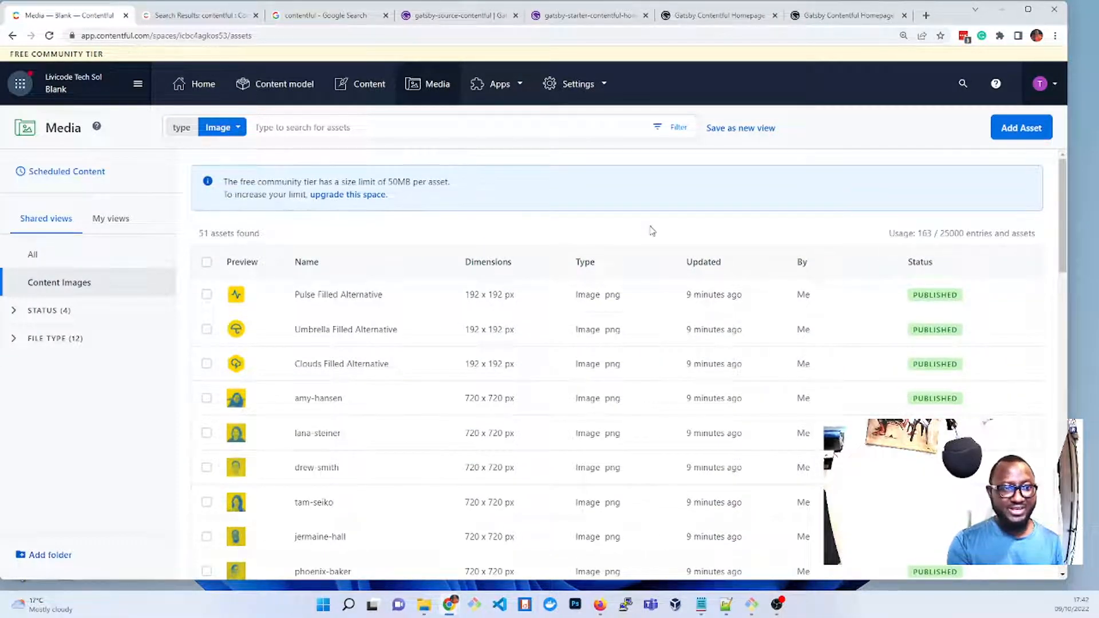
- Open the Pulse Filled Alternative asset and copy the link address of its image file download
left_click(342, 297)
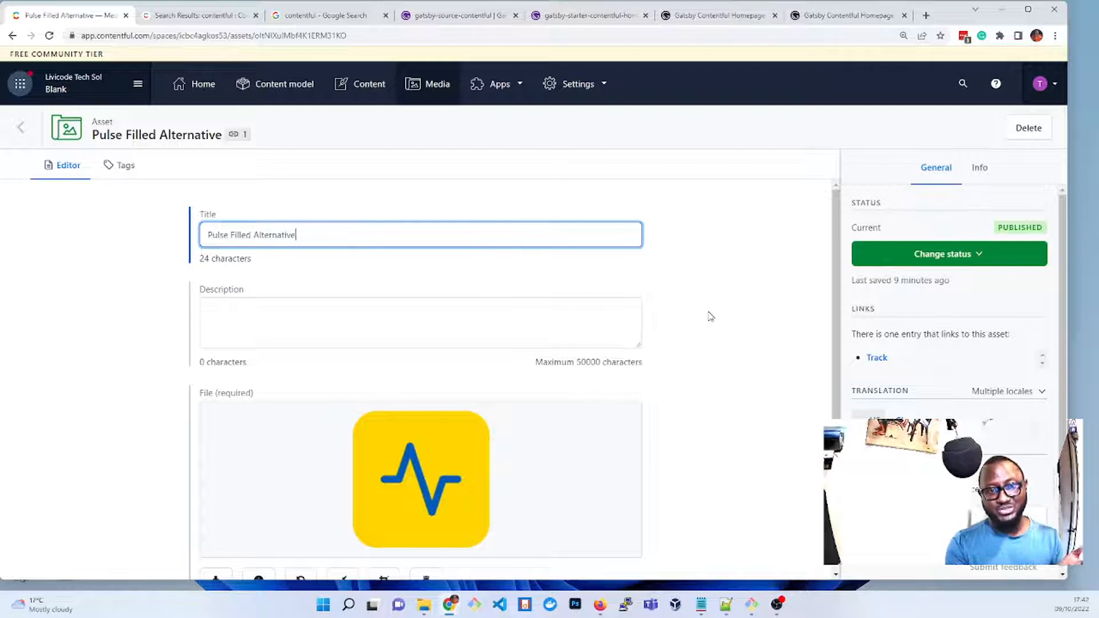
scroll(710, 317, "down", 3)
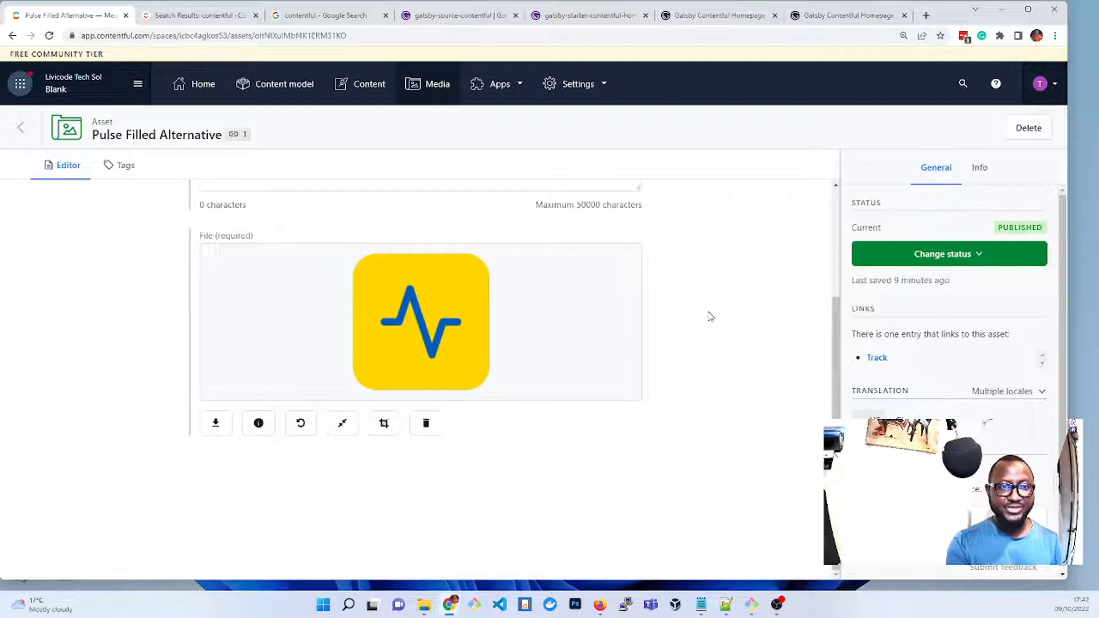
scroll(710, 317, "up", 2)
scroll(709, 315, "down", 2)
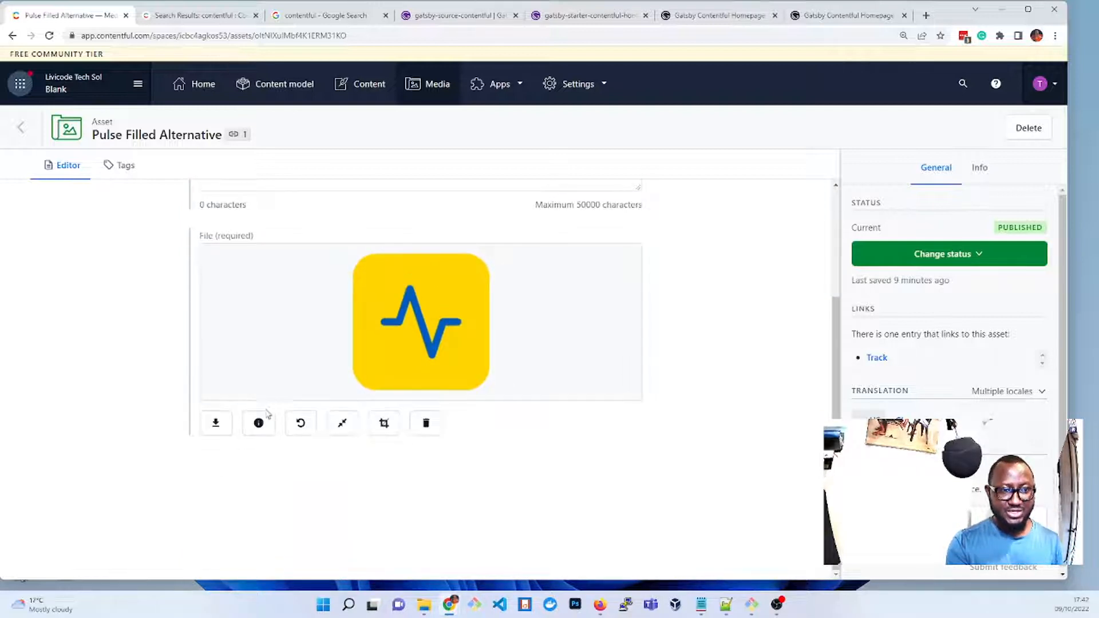
right_click(215, 425)
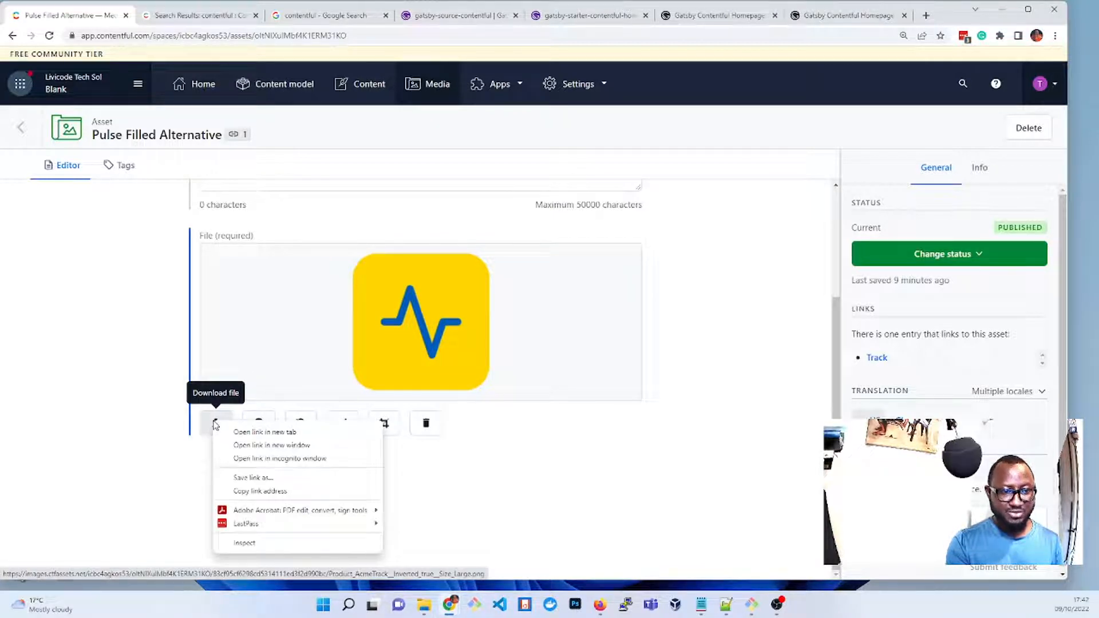
left_click(260, 491)
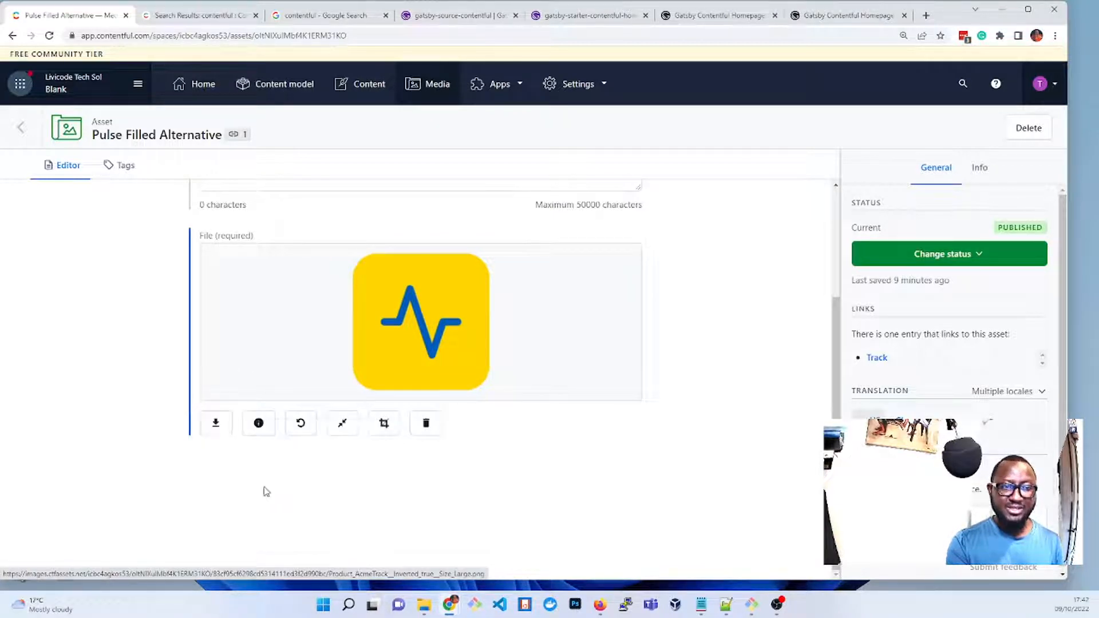
- View the image from the copied link in a new browser tab, close it and return to the media list
left_click(925, 17)
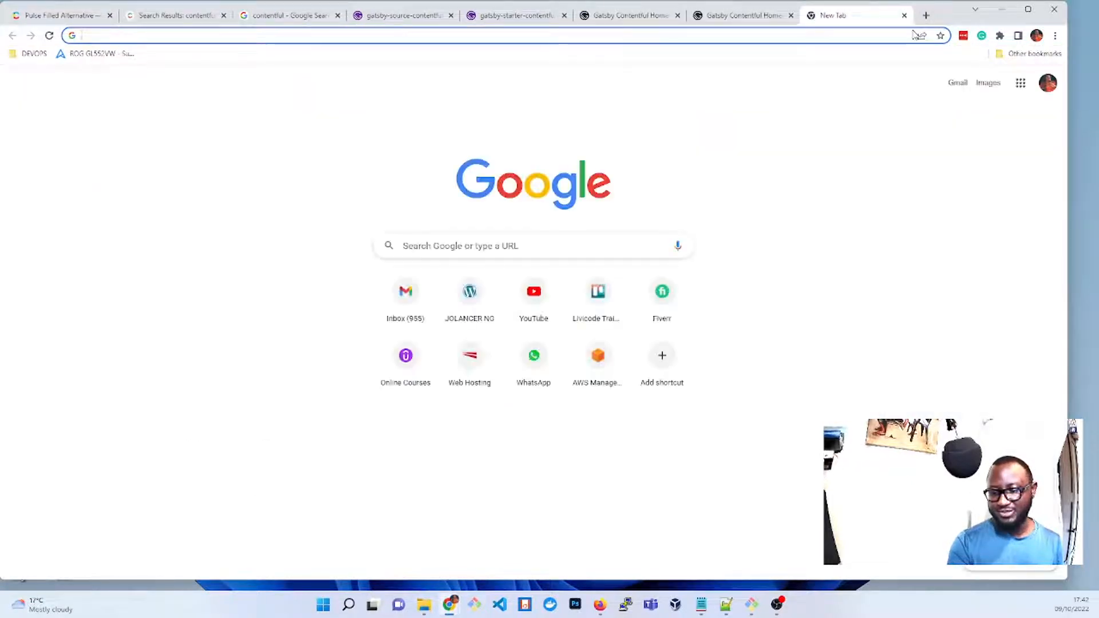
key("ctrl+v")
key("Return")
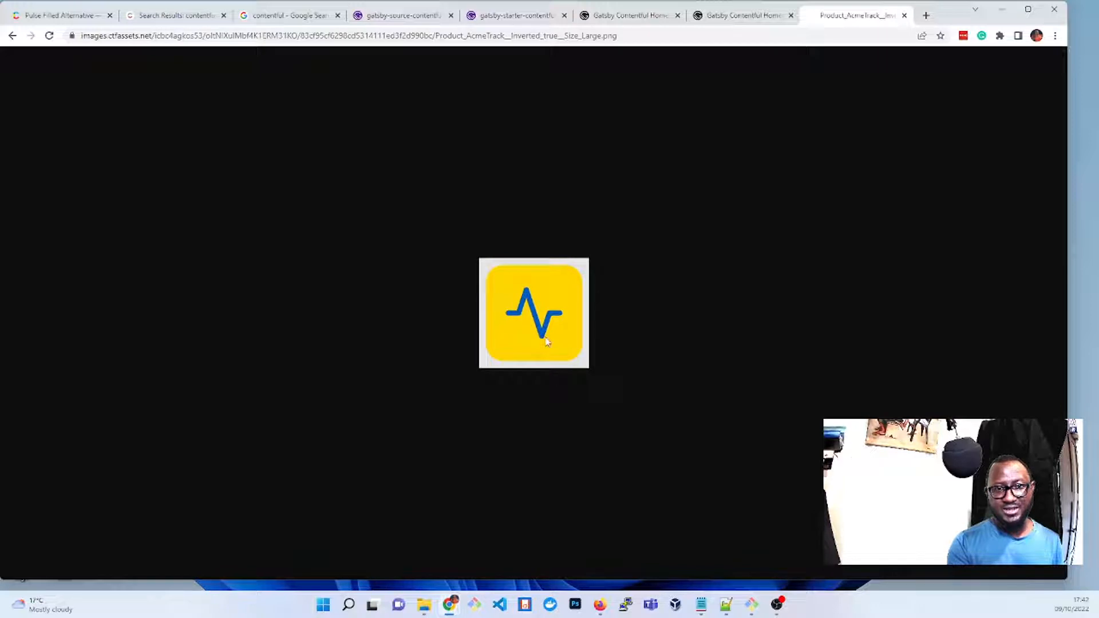
left_click(904, 15)
left_click(34, 138)
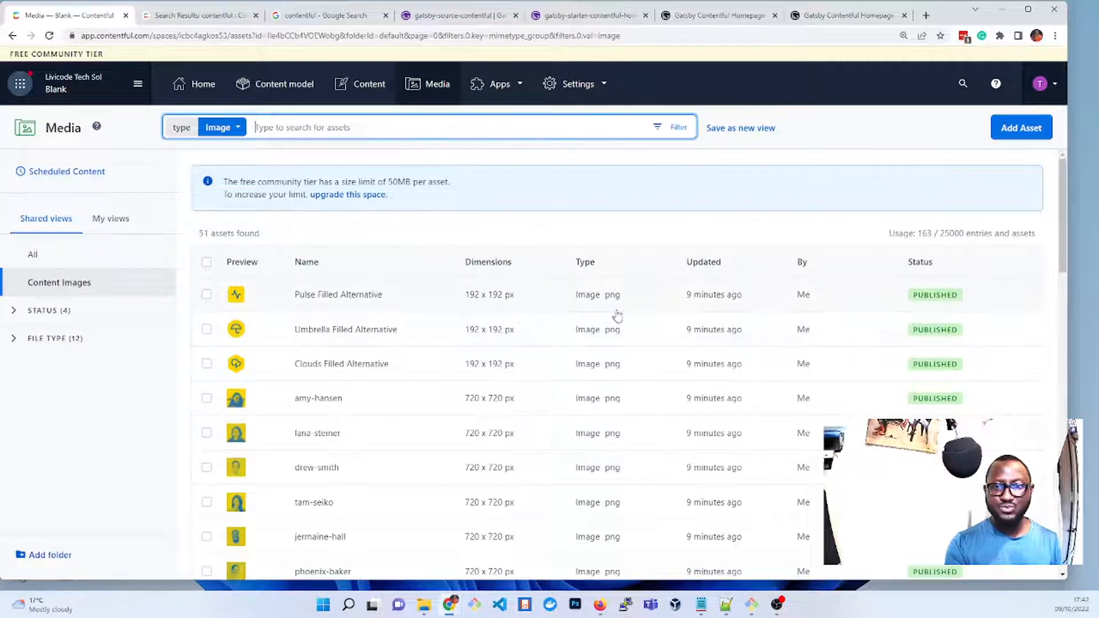
- Look through the image assets and check the bulk actions offered for Pulse Filled Alternative, leaving it unselected
scroll(318, 348, "down", 6)
scroll(318, 346, "down", 15)
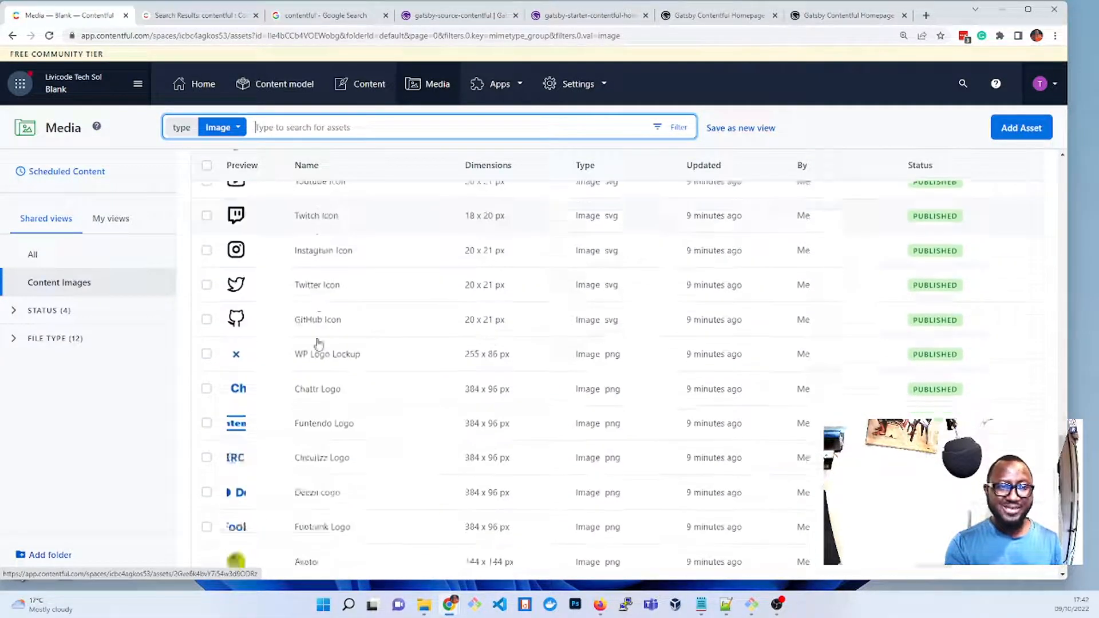
scroll(318, 338, "up", 20)
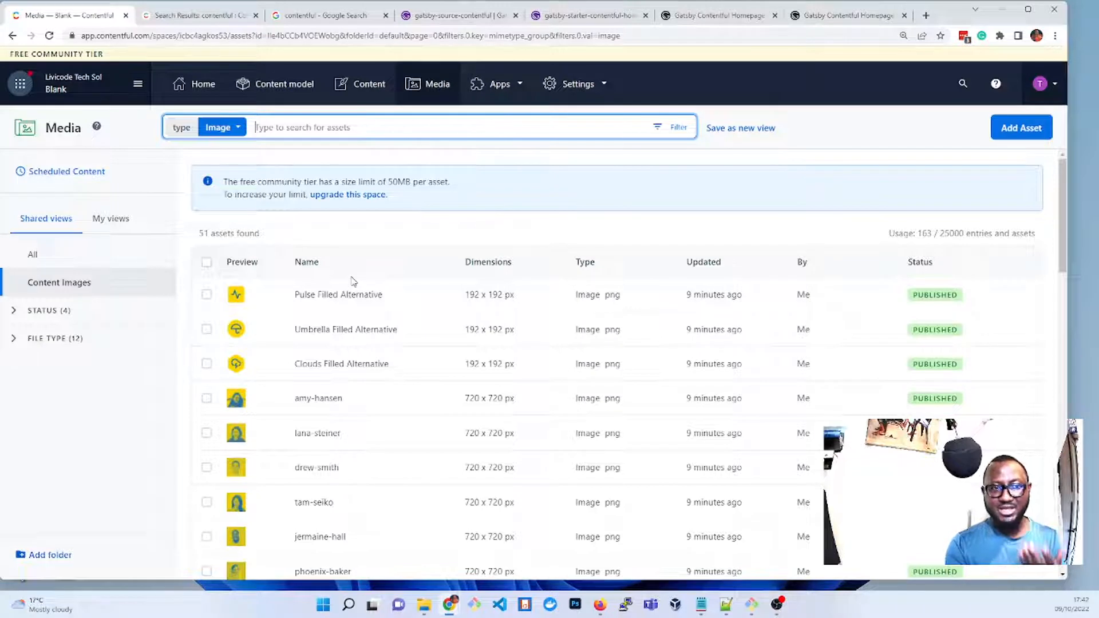
left_click(401, 239)
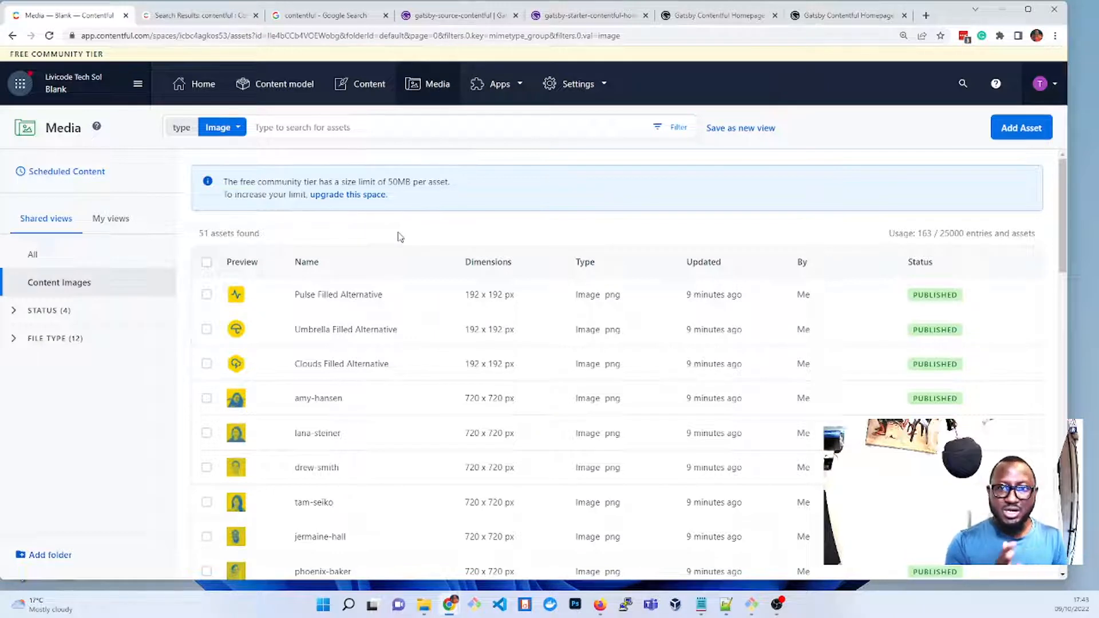
left_click(206, 295)
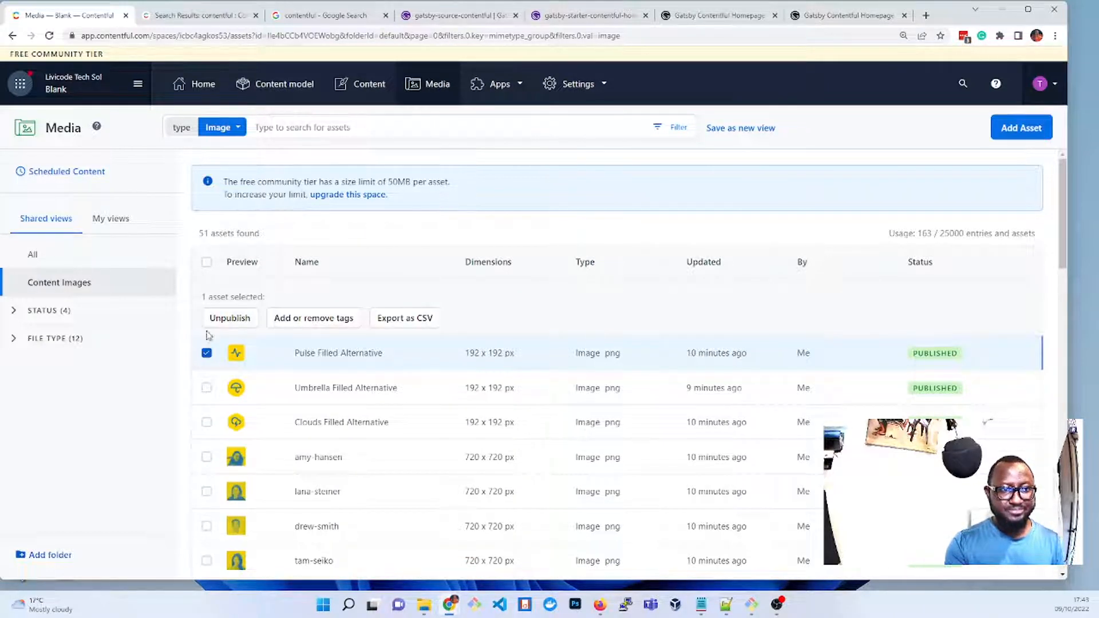
left_click(207, 354)
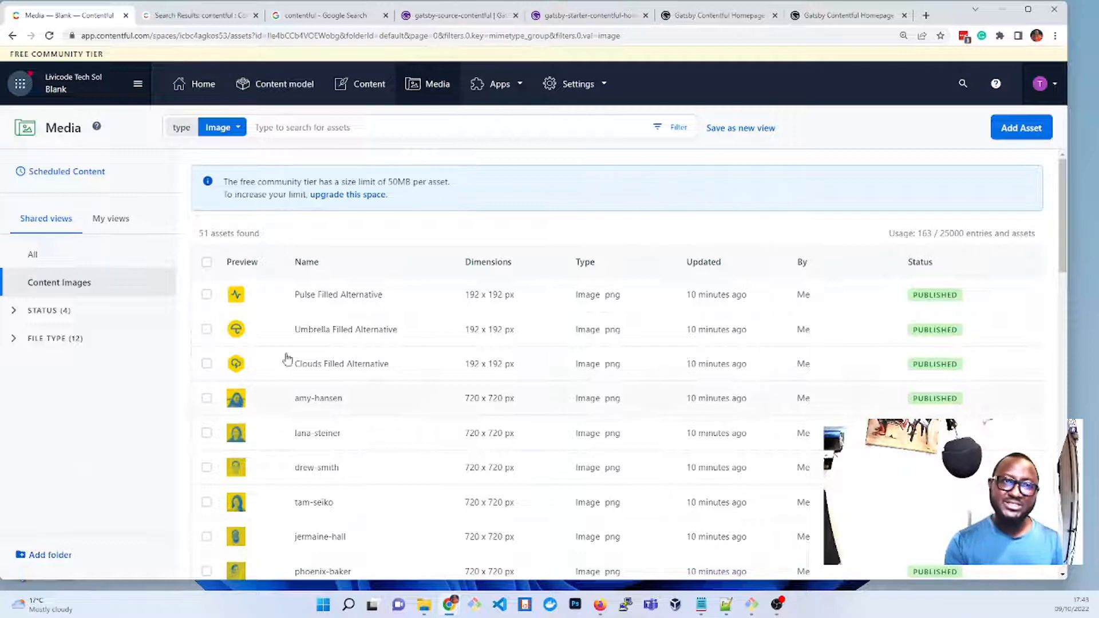
- Open the content entries list and look through its entries and their content types
left_click(370, 91)
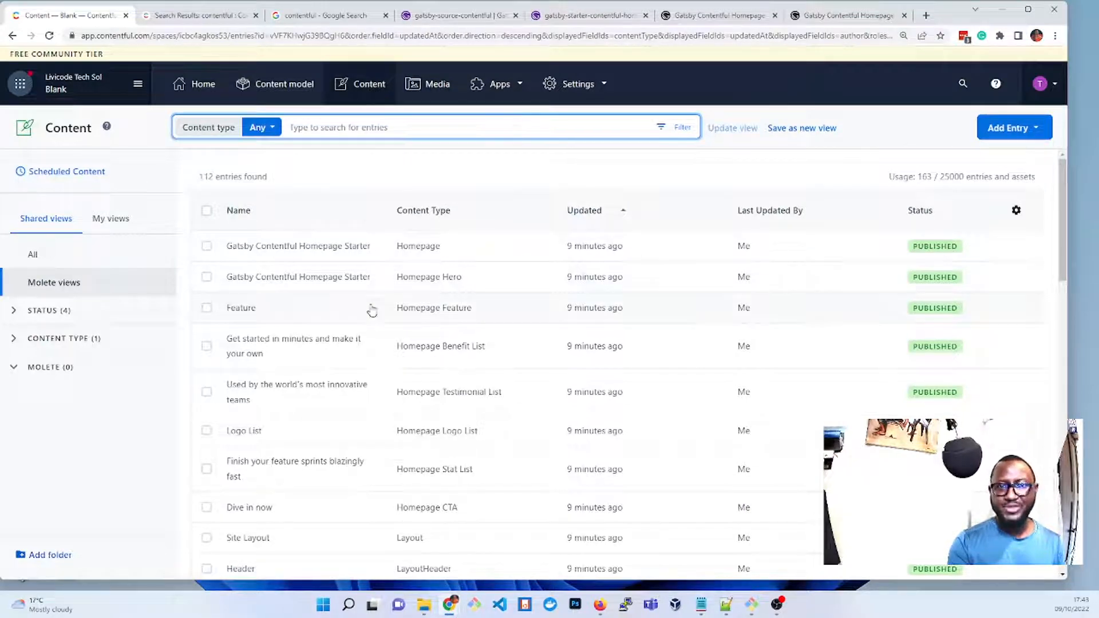
scroll(372, 313, "down", 4)
scroll(372, 314, "down", 8)
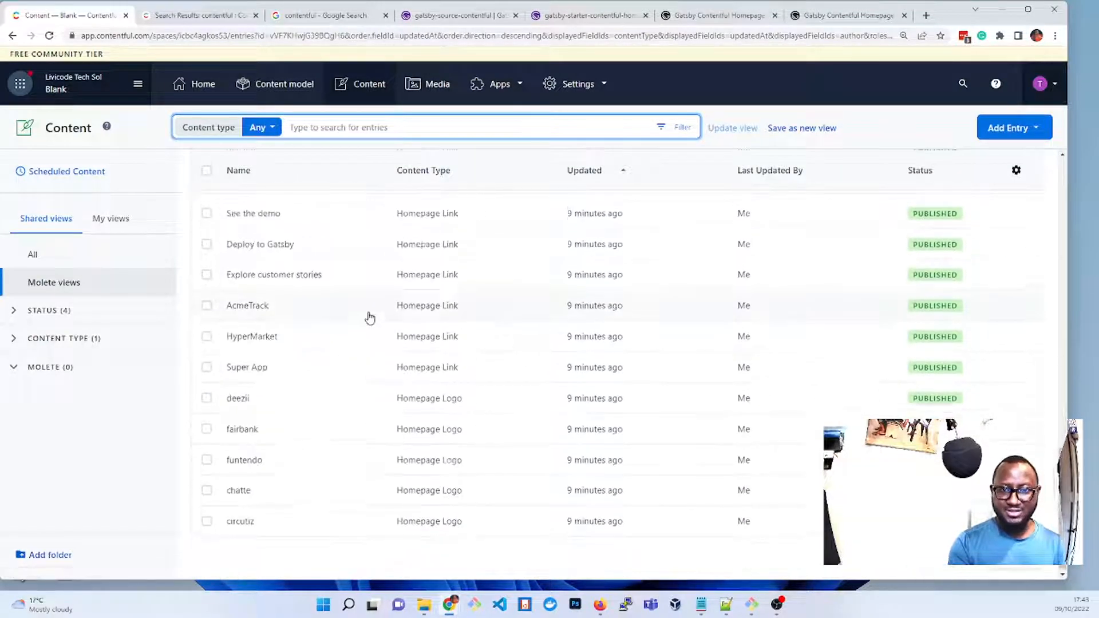
scroll(369, 316, "up", 9)
scroll(369, 318, "up", 3)
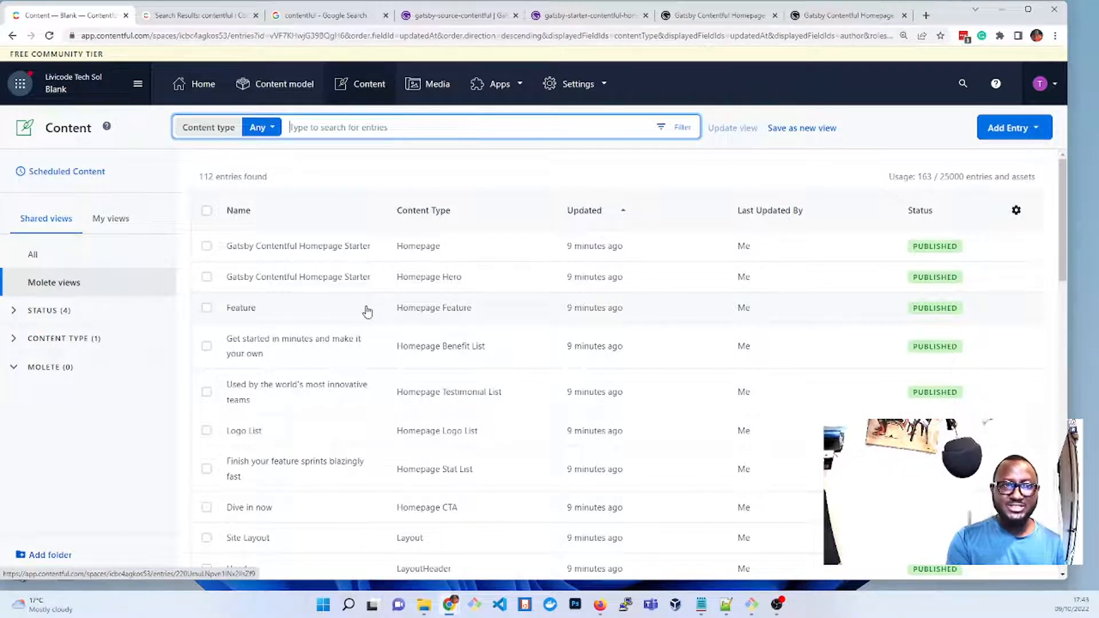
- Open the About Page content type in the content model and view the general settings of its Content field
left_click(293, 90)
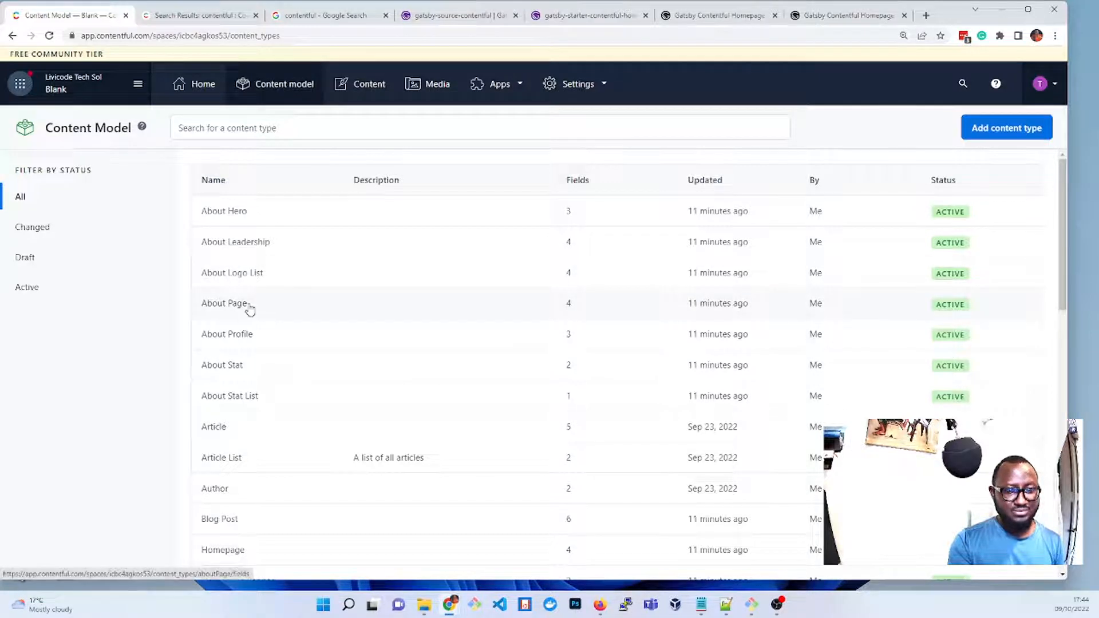
left_click(250, 309)
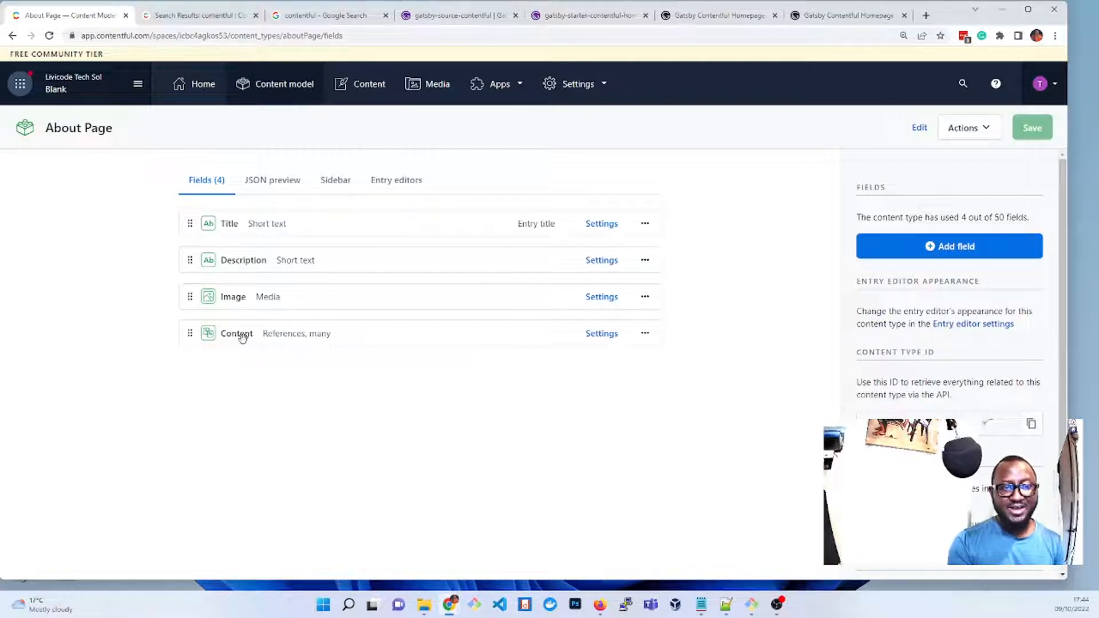
left_click(597, 338)
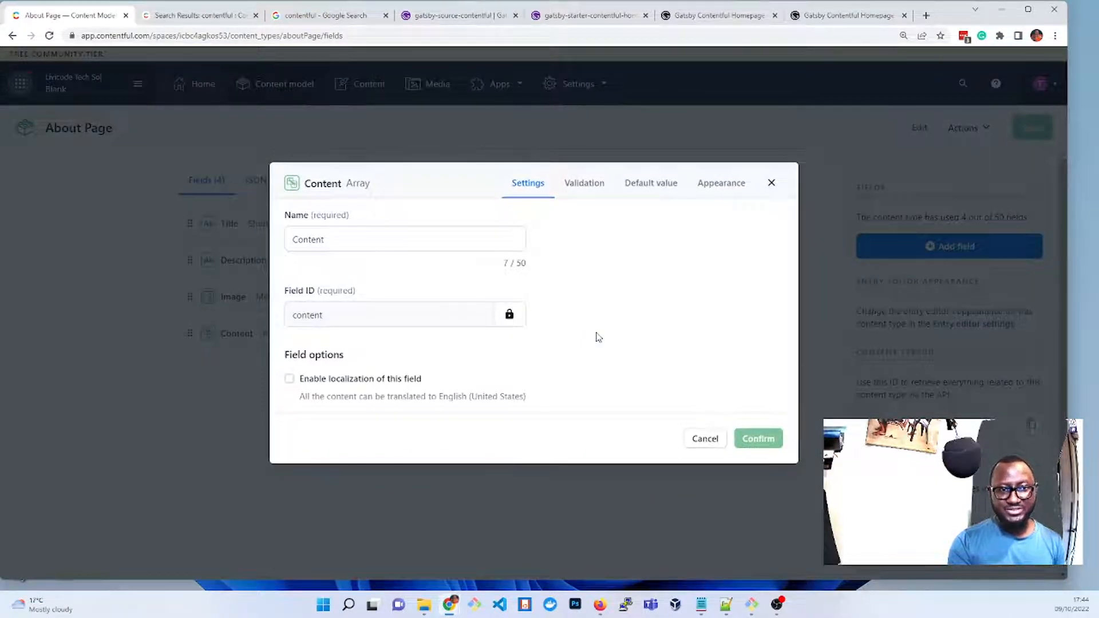
left_click(705, 439)
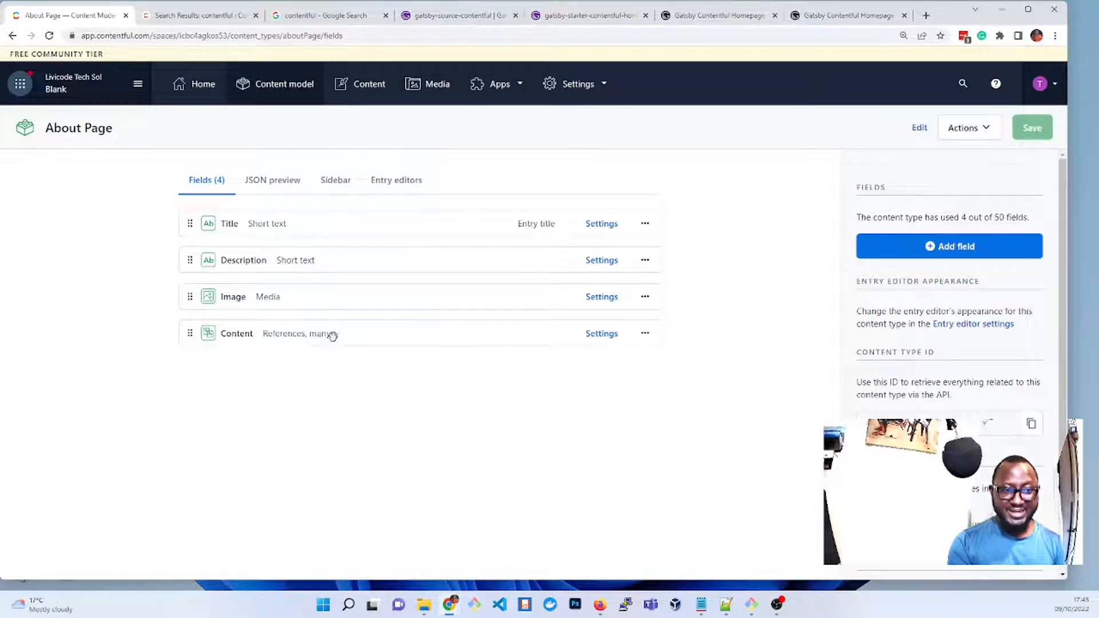
- Review which entry types the Content field's validation accepts, and cancel out of the field settings
left_click(600, 337)
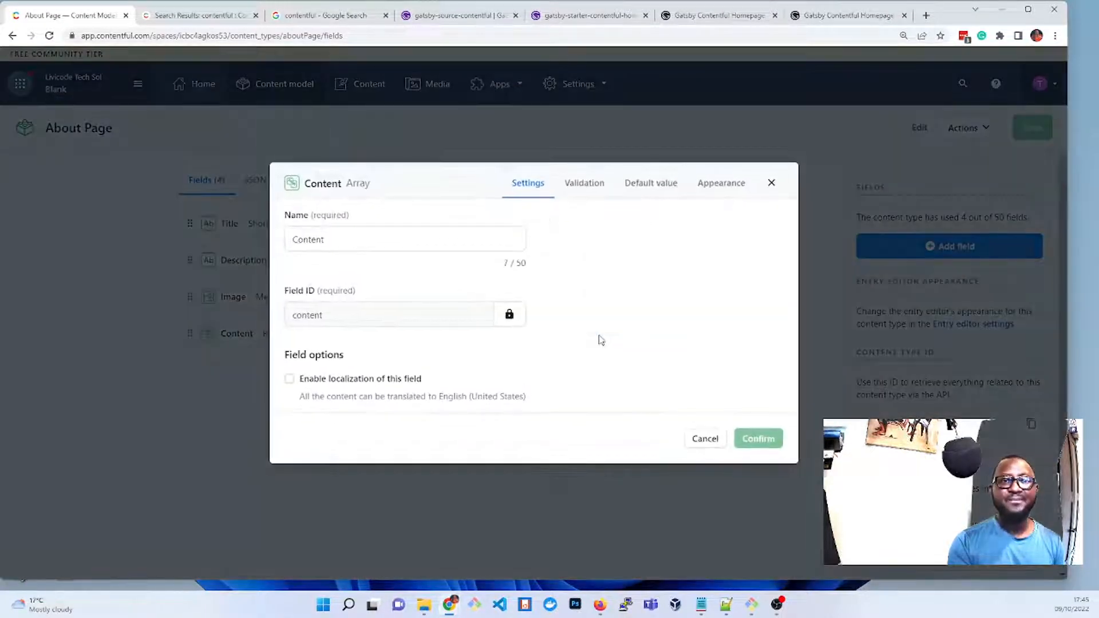
left_click(583, 185)
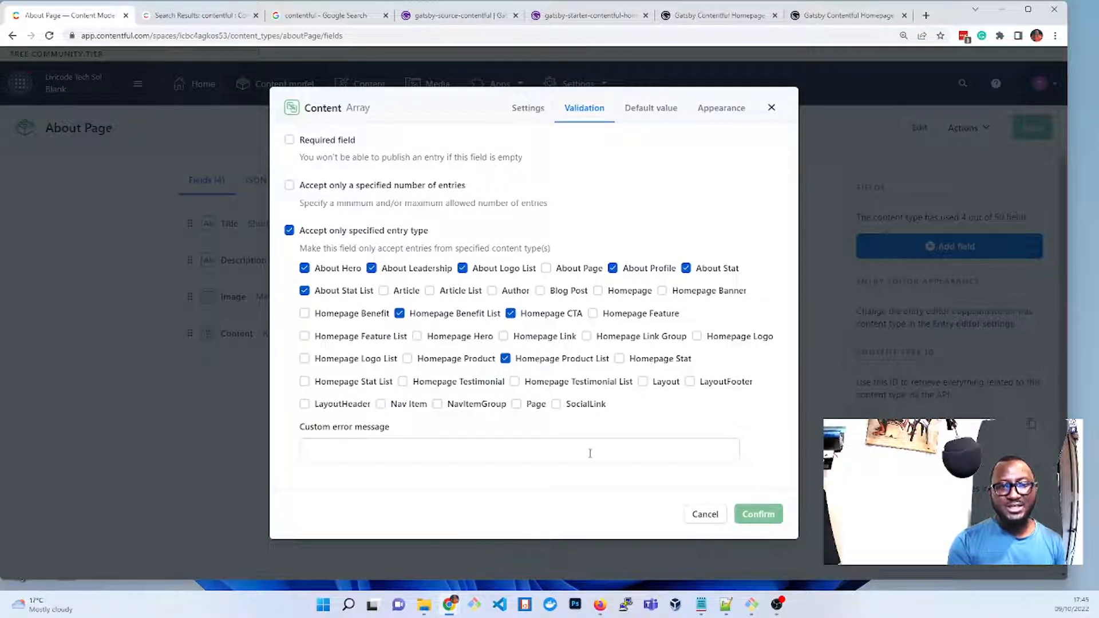
left_click(705, 515)
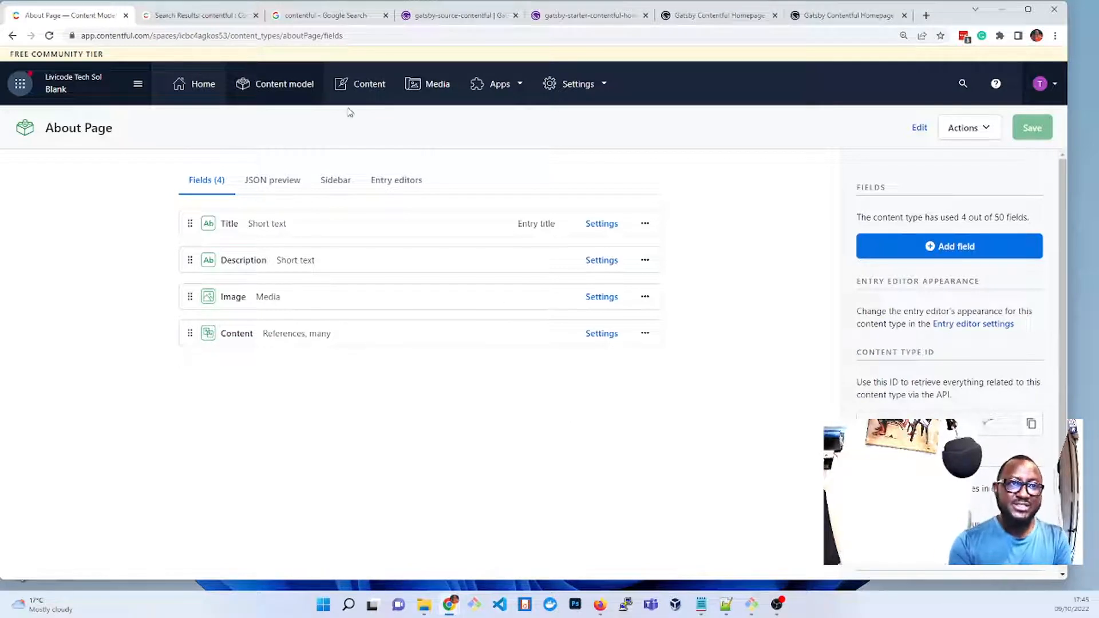
- Return to the content entries and look through the homepage, layout and About Page entries
left_click(362, 91)
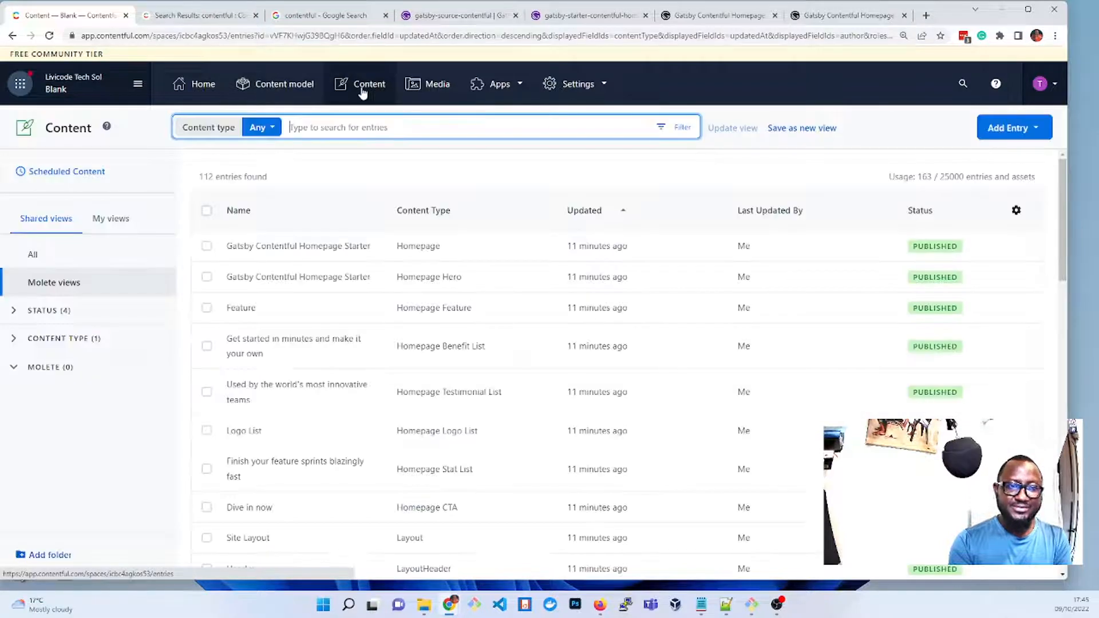
scroll(358, 366, "down", 5)
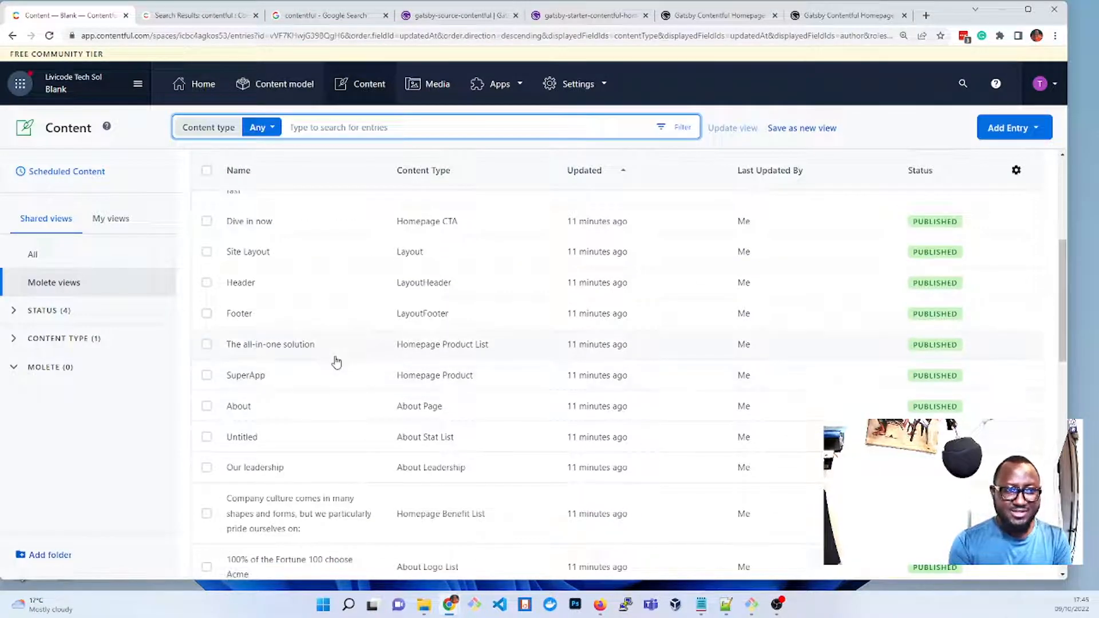
scroll(336, 385, "up", 5)
scroll(337, 386, "down", 3)
scroll(336, 385, "down", 2)
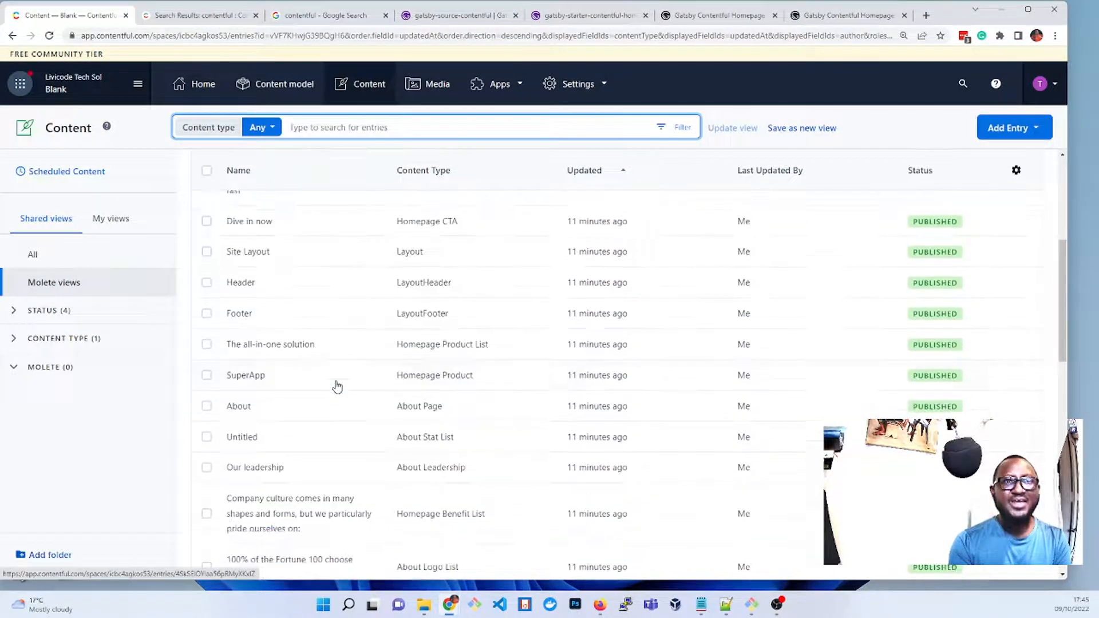
scroll(336, 385, "up", 5)
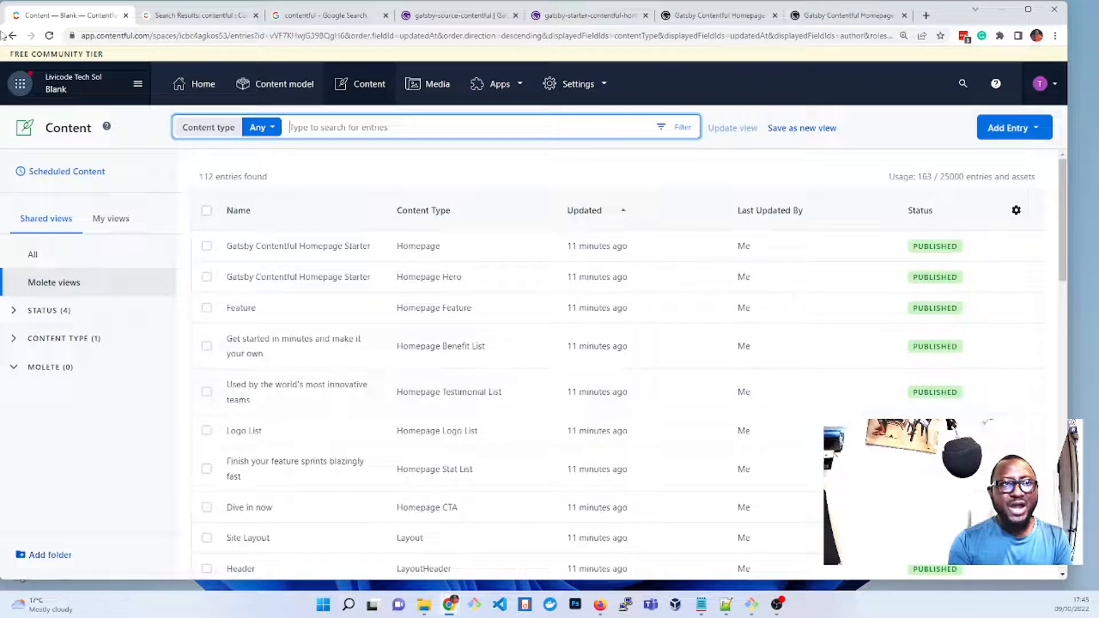
- View the Gatsby Contentful Homepage Starter site running at localhost:8000
left_click(834, 20)
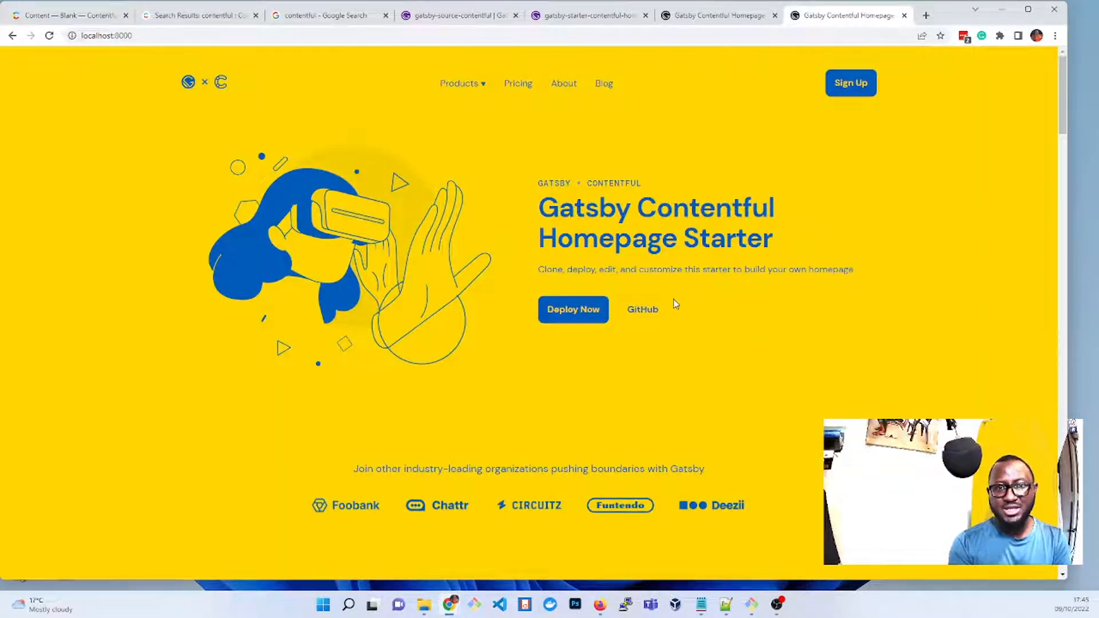
scroll(677, 305, "down", 1)
scroll(676, 305, "up", 1)
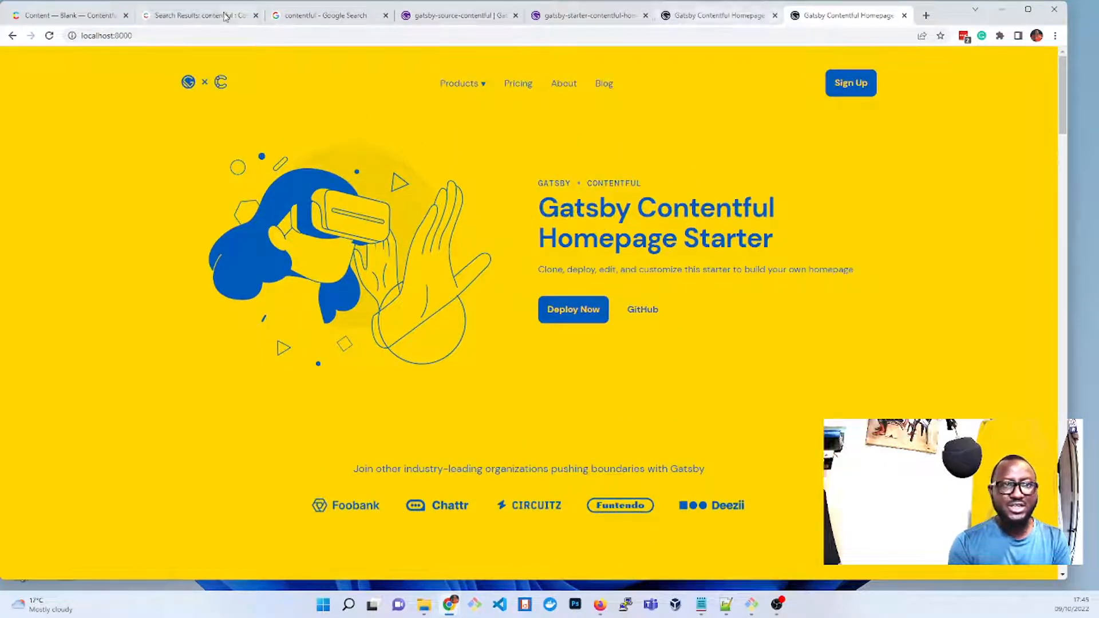
- Search the Contentful entries for "home" and open the Gatsby Contentful Homepage Starter entry of type Homepage
left_click(59, 18)
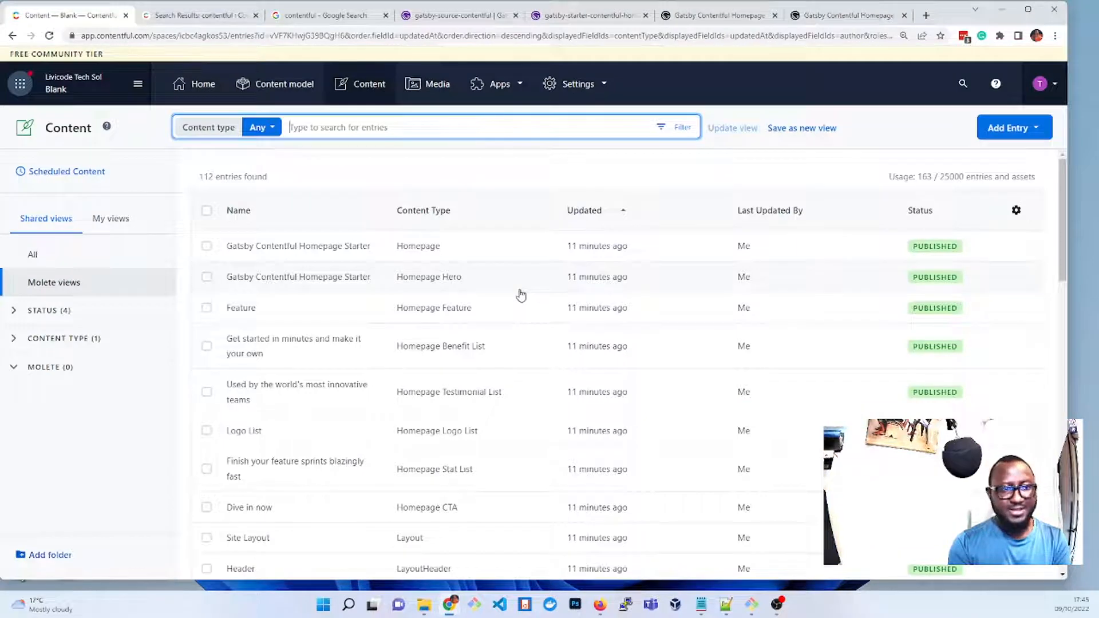
left_click(308, 128)
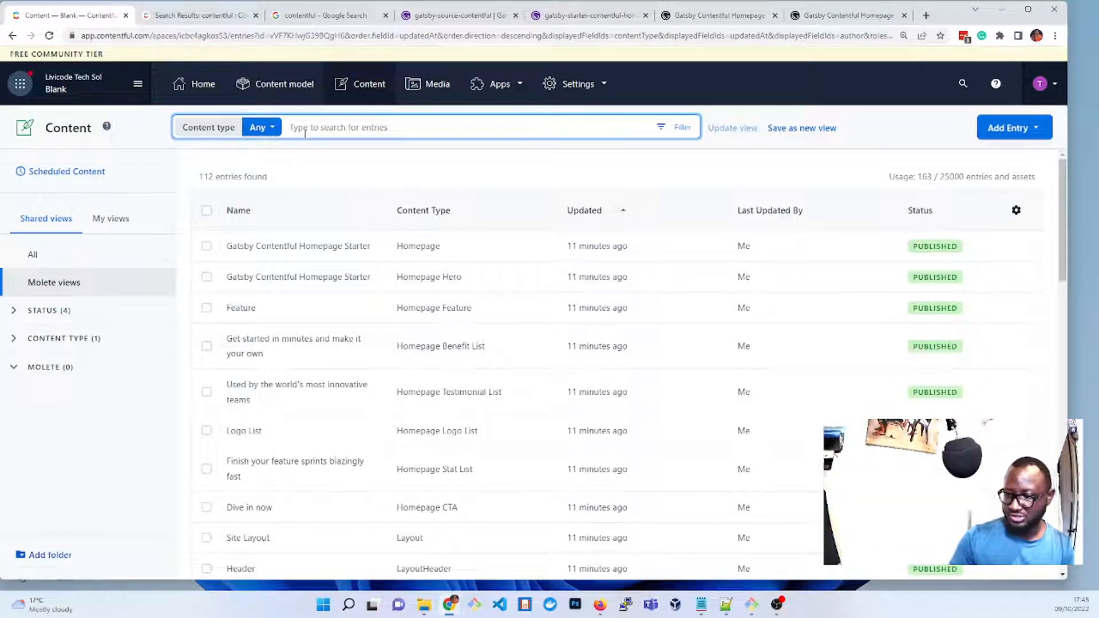
type("home")
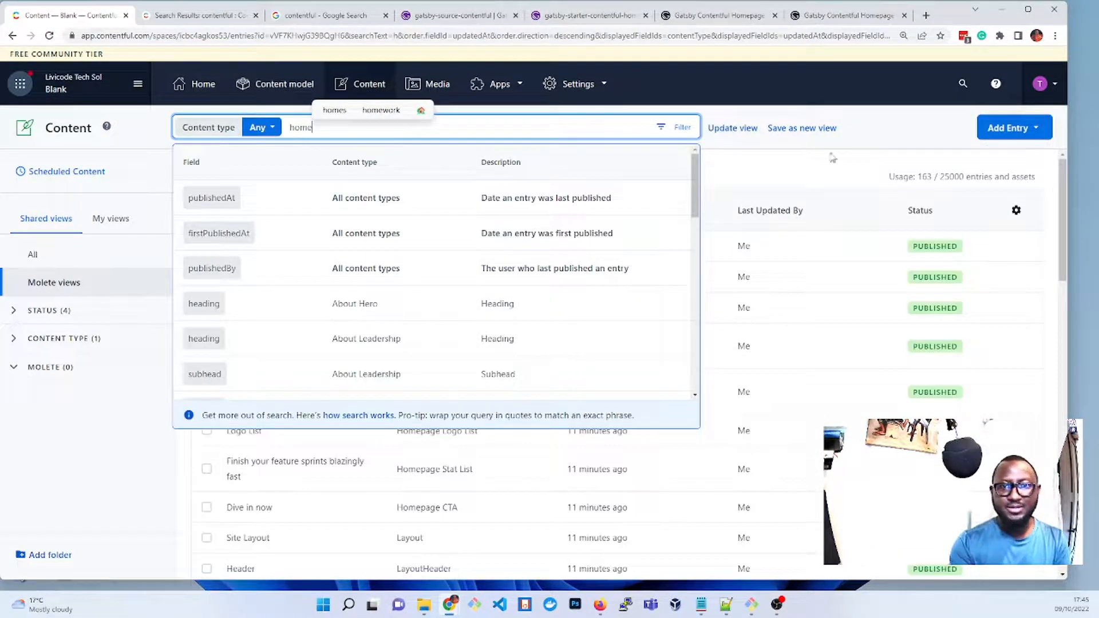
left_click(792, 153)
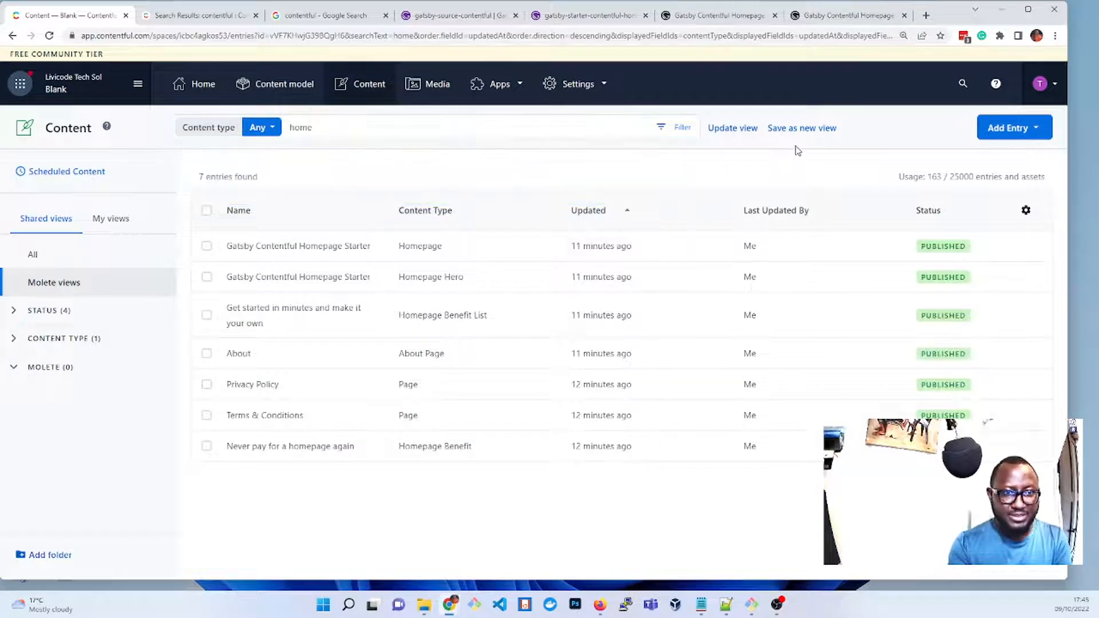
left_click(419, 253)
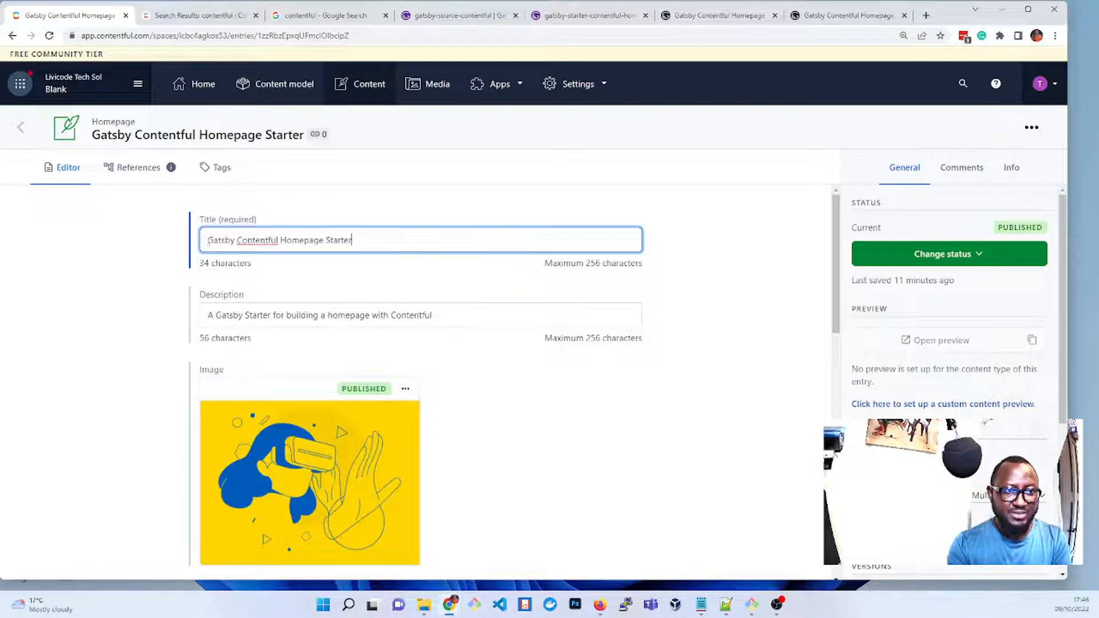
scroll(645, 390, "down", 3)
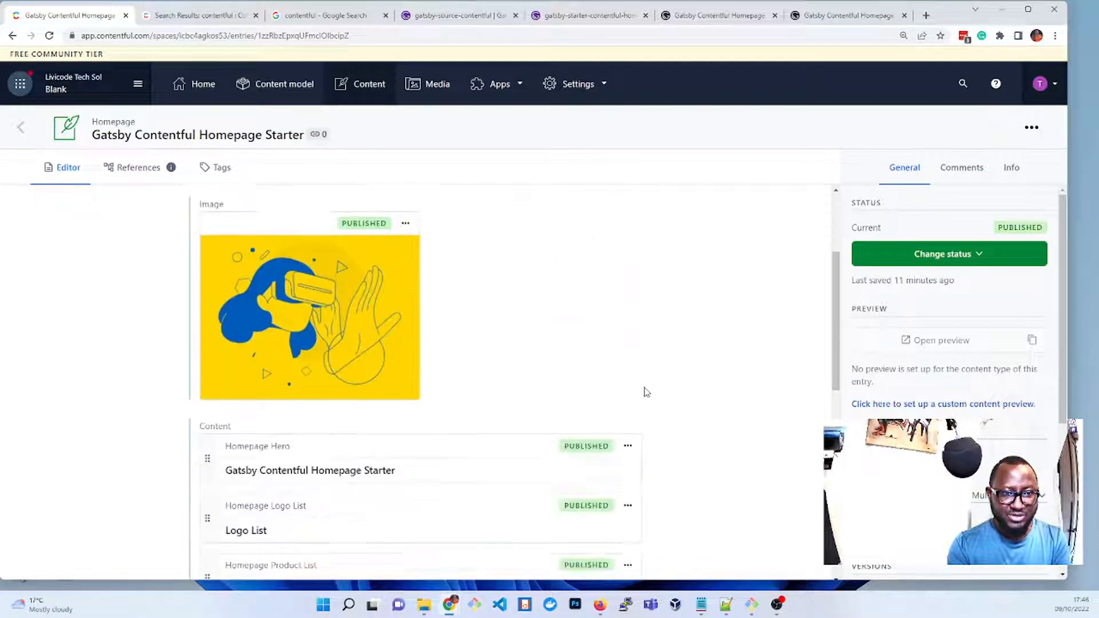
- Compare the main heading of the localhost:8000 site with the Homepage Hero item in the Homepage entry's Content list
left_click(836, 18)
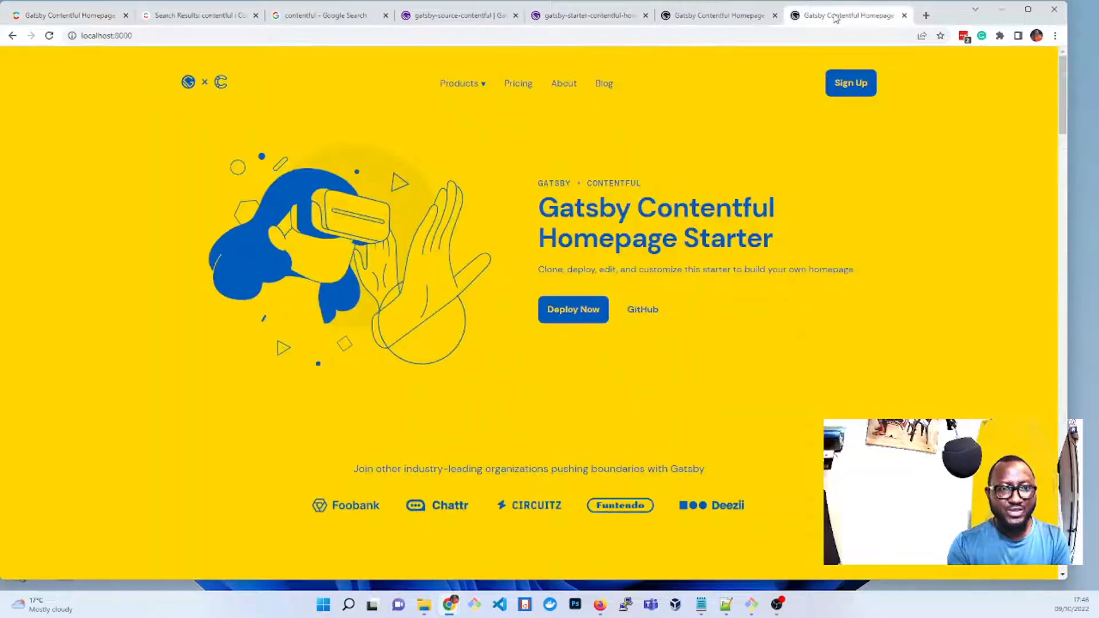
left_click(75, 15)
scroll(610, 297, "down", 2)
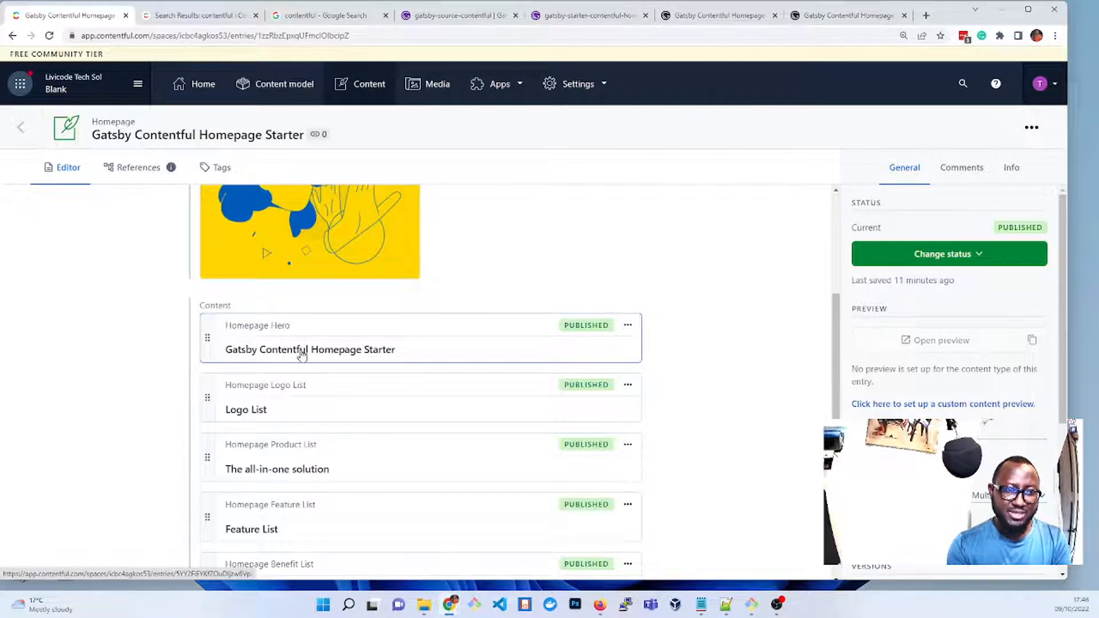
left_click(837, 16)
left_click_drag(540, 208, 774, 241)
left_click(51, 16)
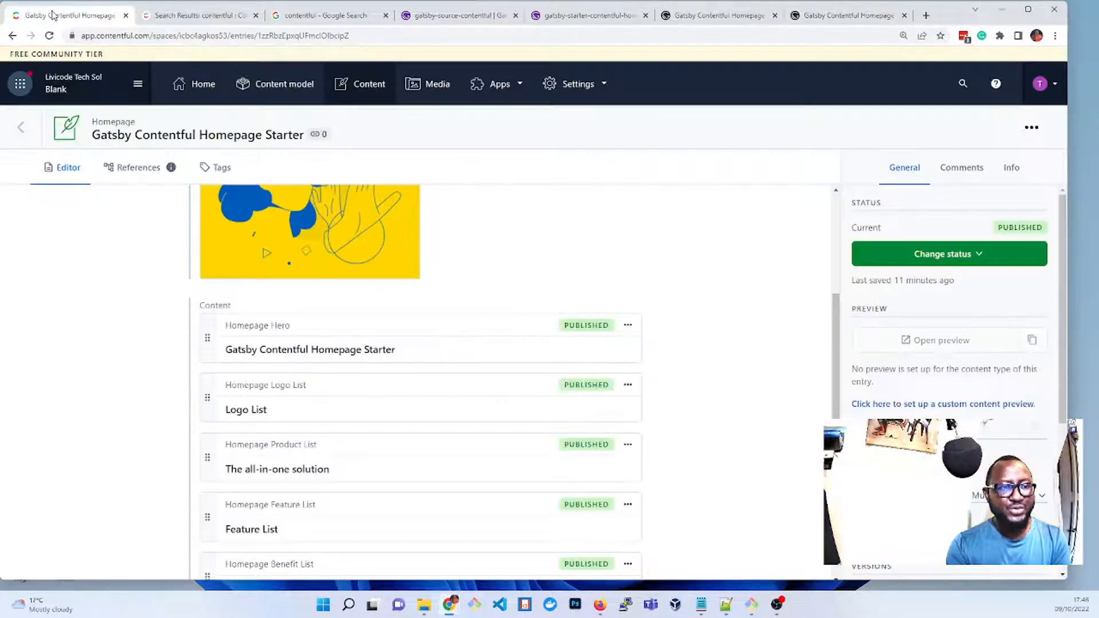
- Change the linked Homepage Hero entry's heading to "Gatsby Naija Contentful Starter" and publish the changes
left_click(344, 351)
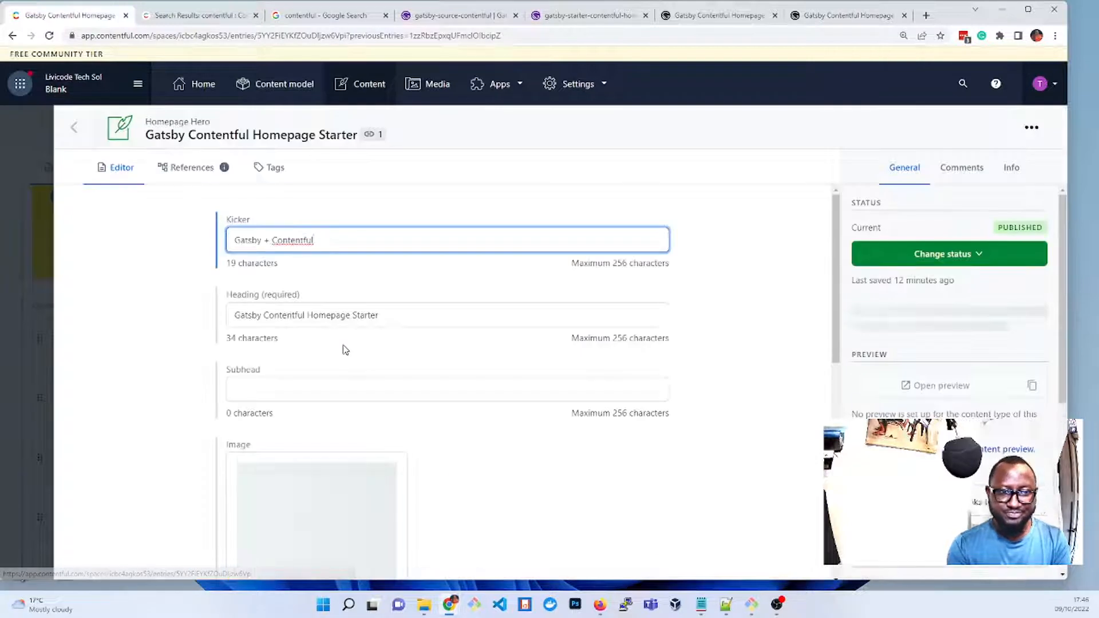
left_click(264, 316)
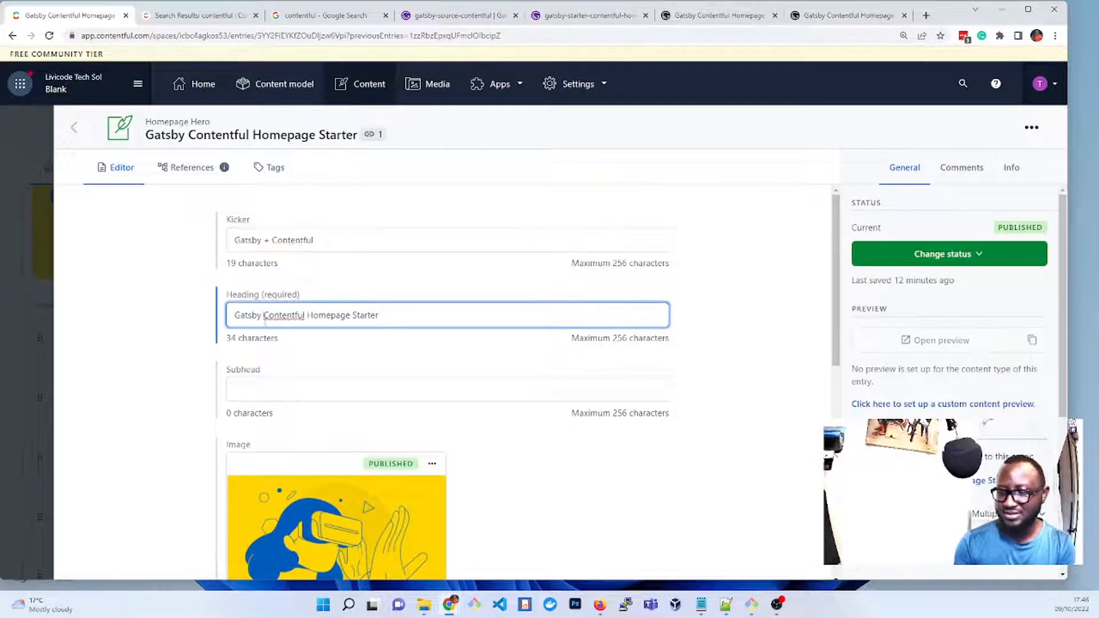
type("Naija")
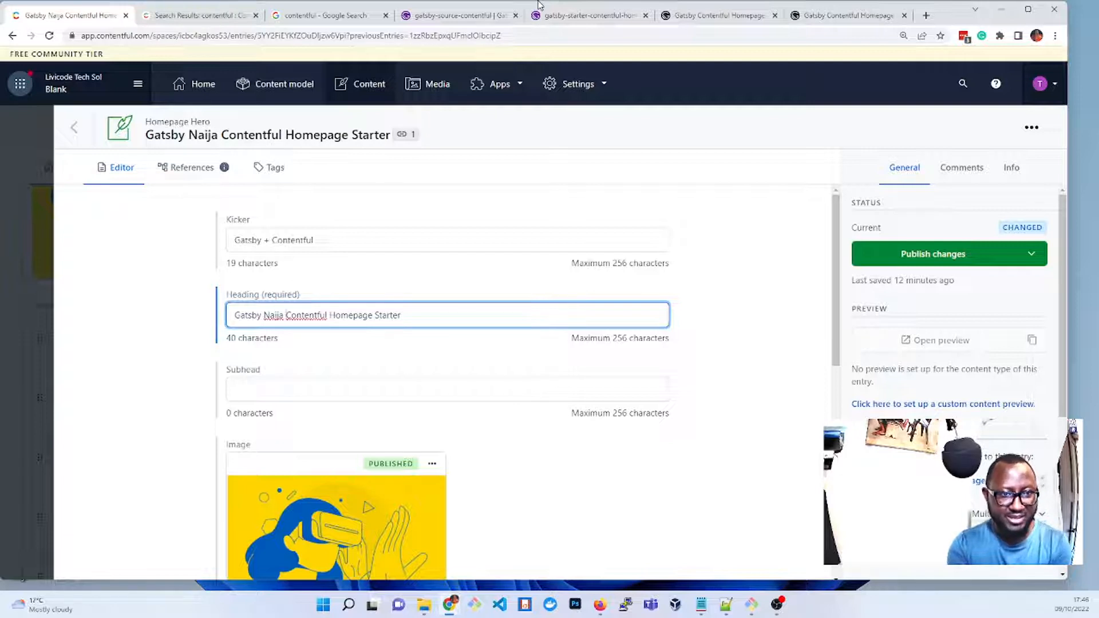
double_click(355, 315)
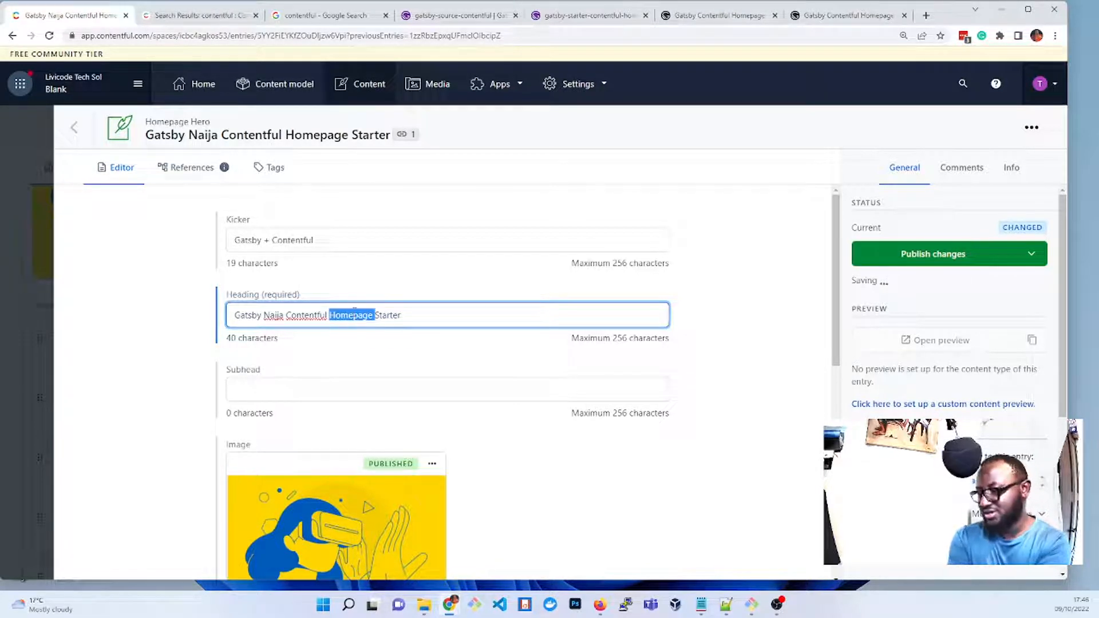
key("BackSpace")
left_click(764, 317)
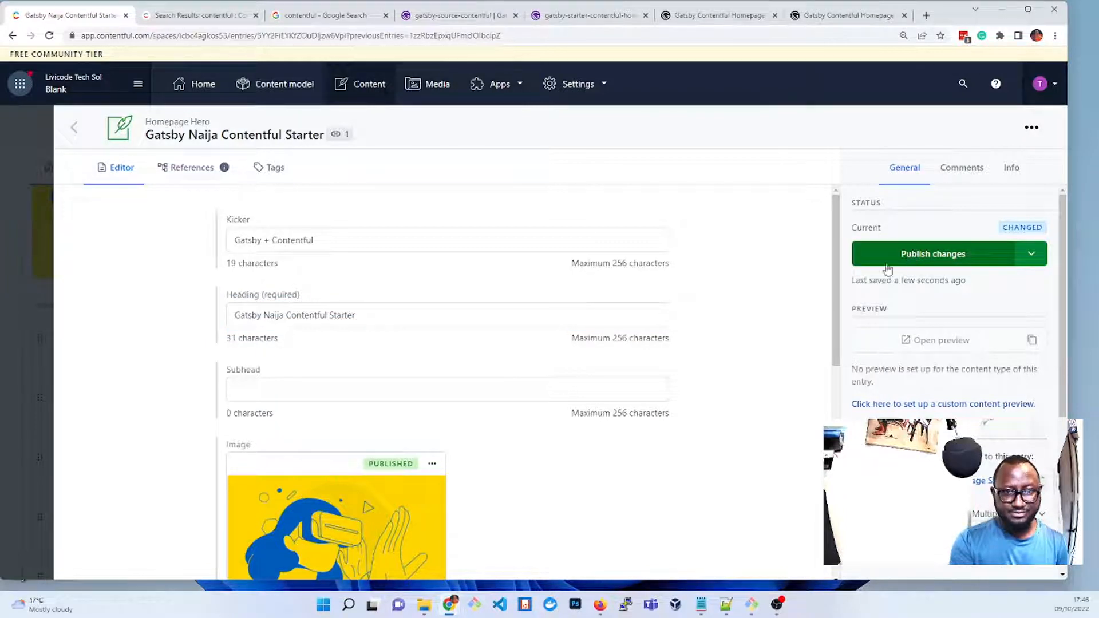
left_click(905, 259)
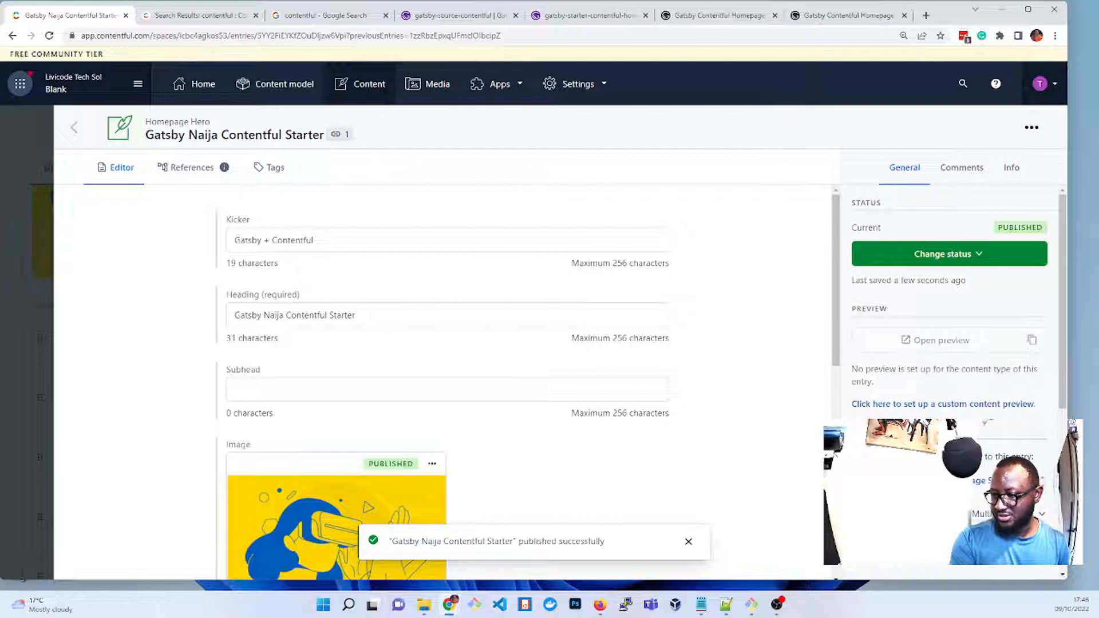
- Switch to the terminal, stop the running Gatsby development server and restart it with "npm run start"
left_click(752, 604)
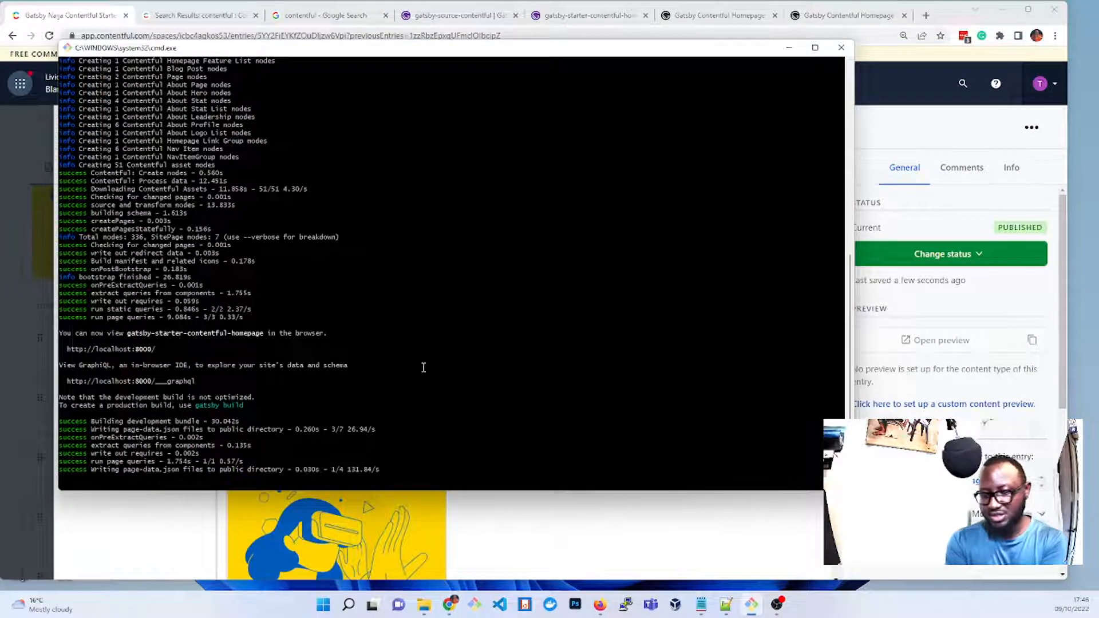
key("ctrl+c")
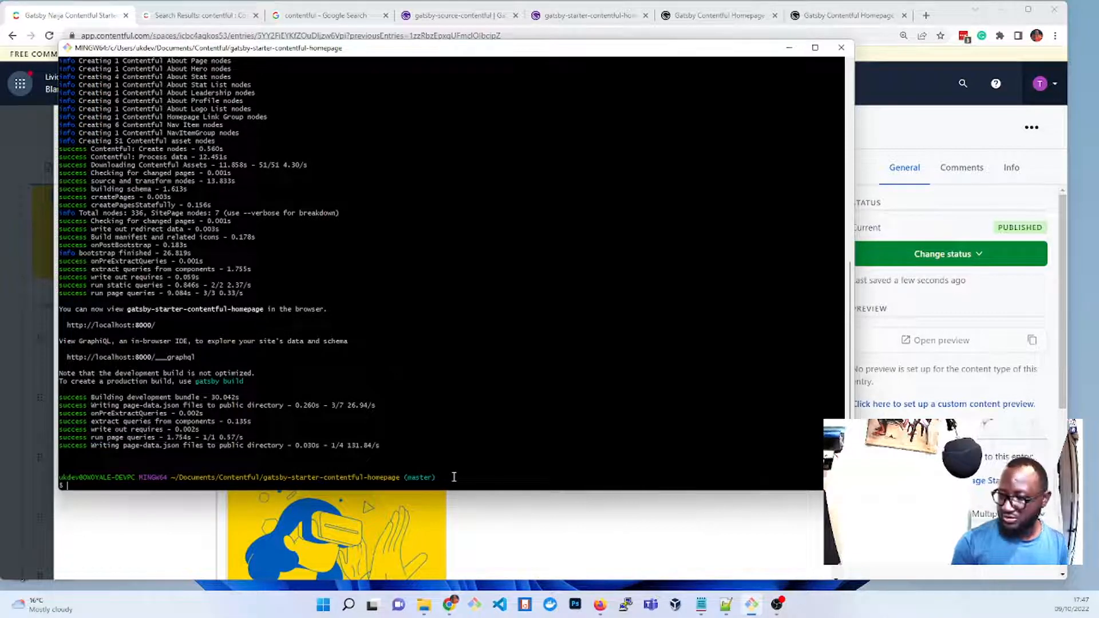
key("Up")
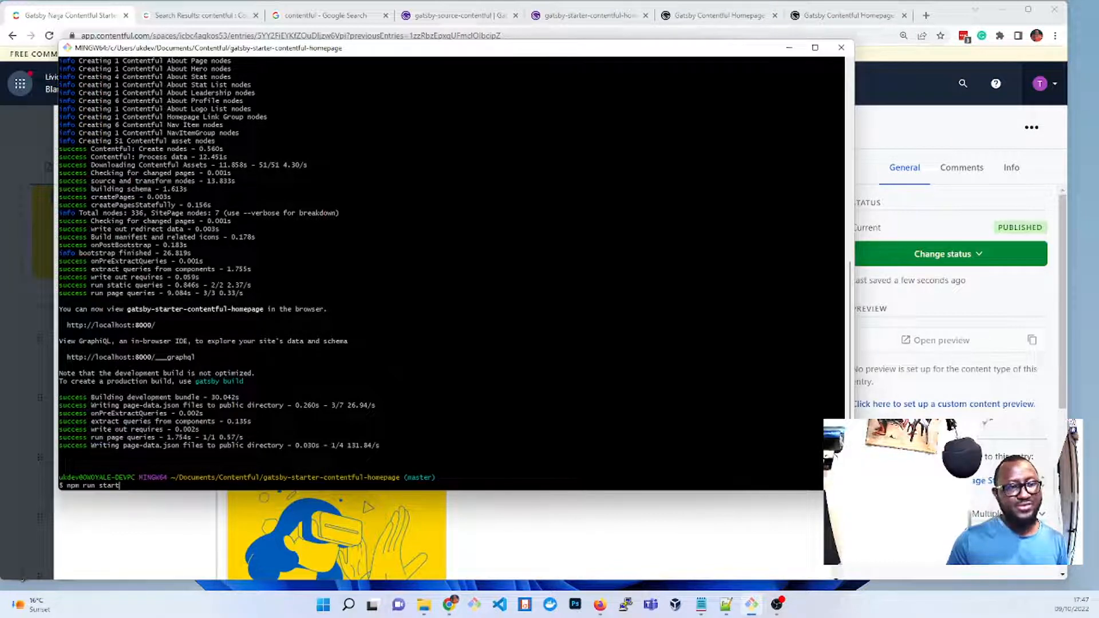
key("Return")
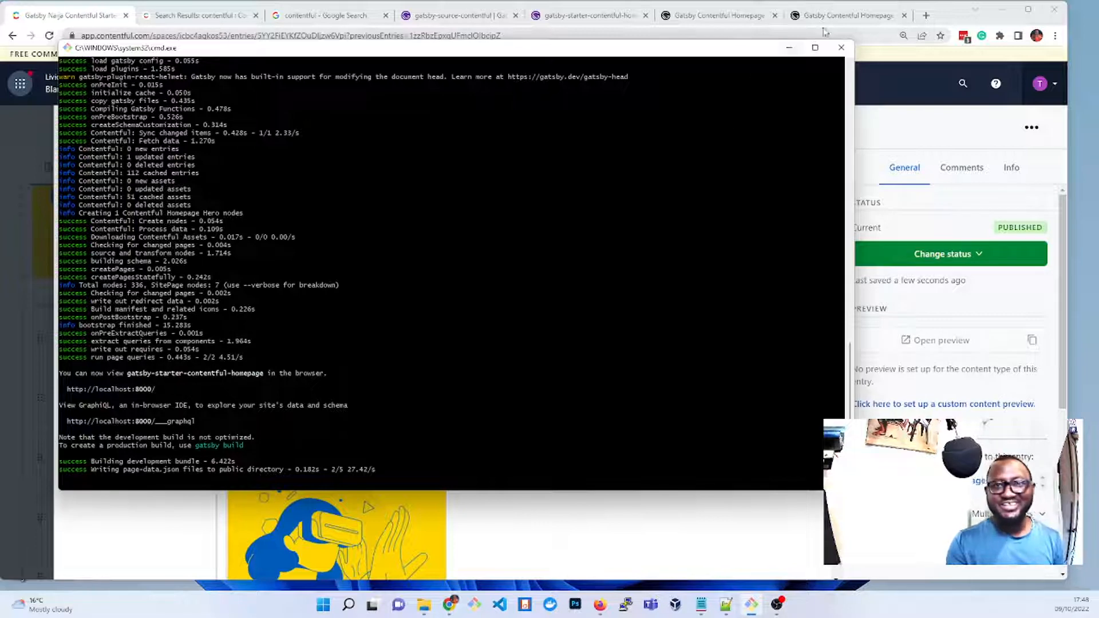
- Reload the localhost:8000 site in the browser and check the wording of the hero heading
left_click(838, 17)
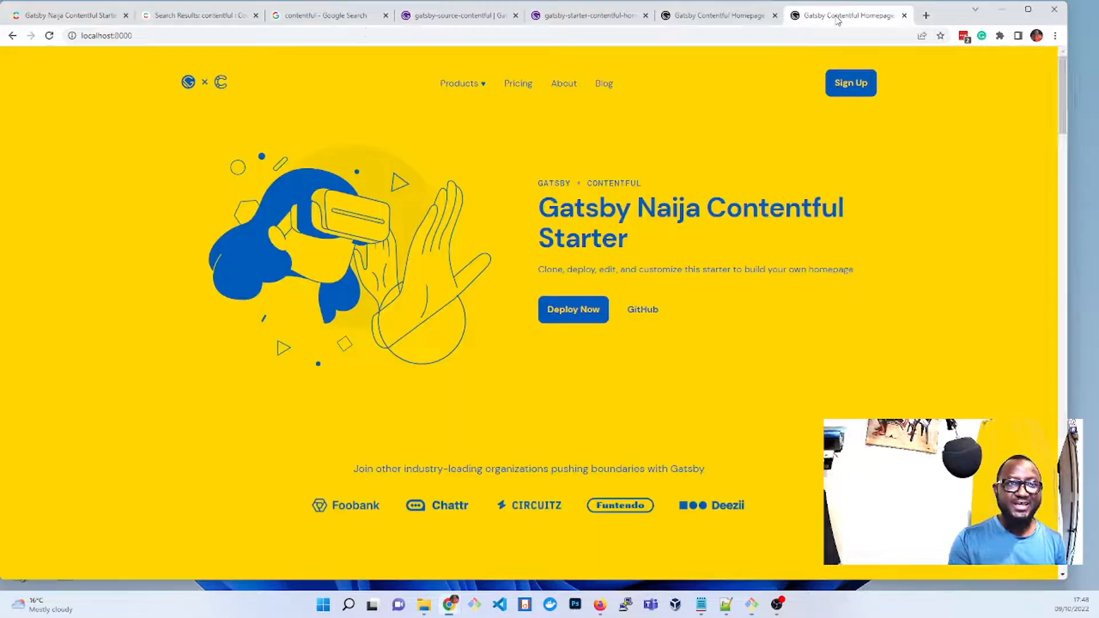
left_click(49, 36)
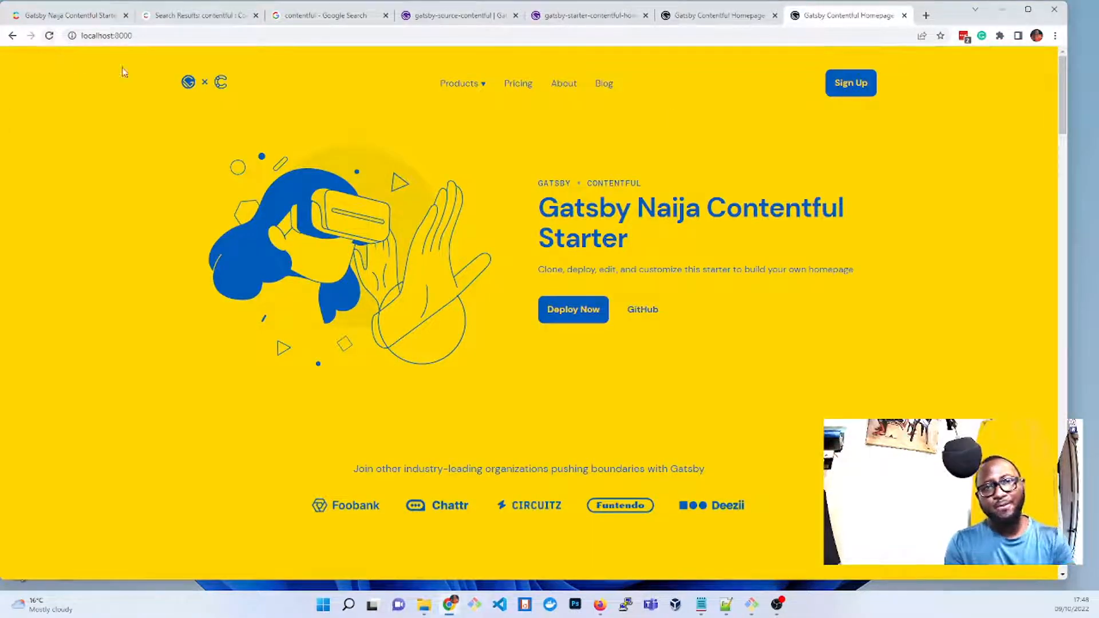
left_click(50, 37)
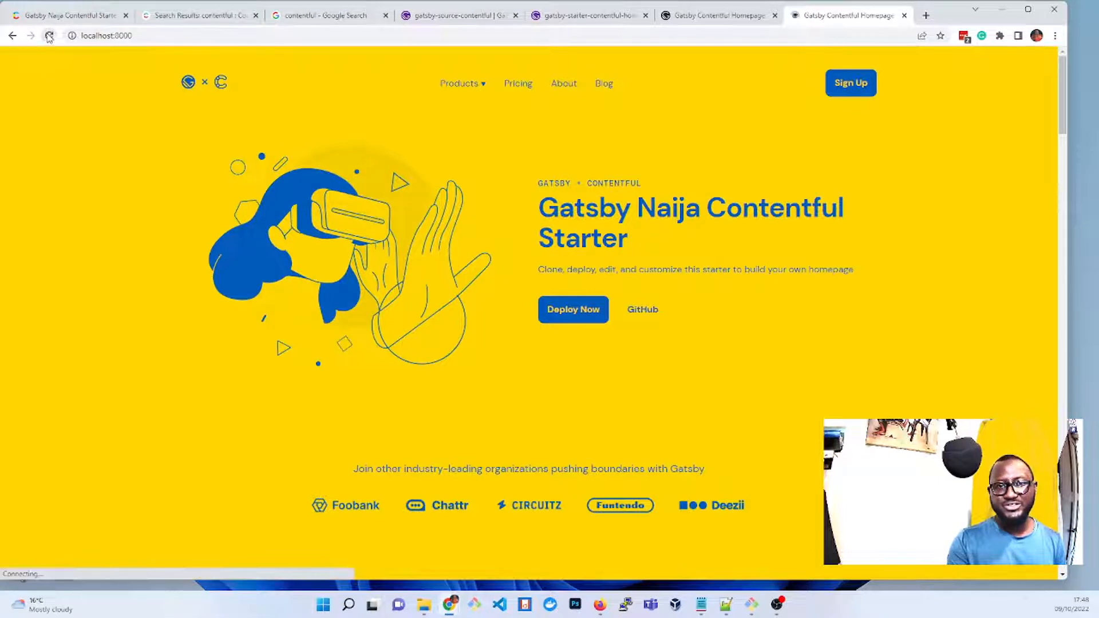
left_click_drag(638, 209, 843, 209)
left_click(697, 234)
left_click_drag(641, 236, 540, 207)
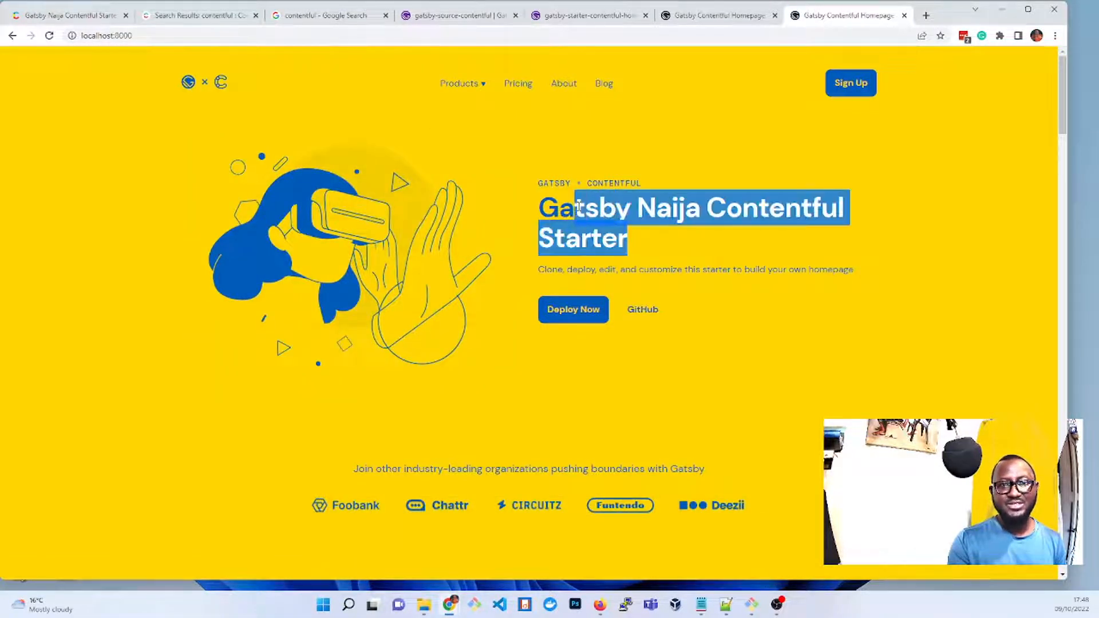
left_click(650, 216)
left_click_drag(637, 208, 701, 209)
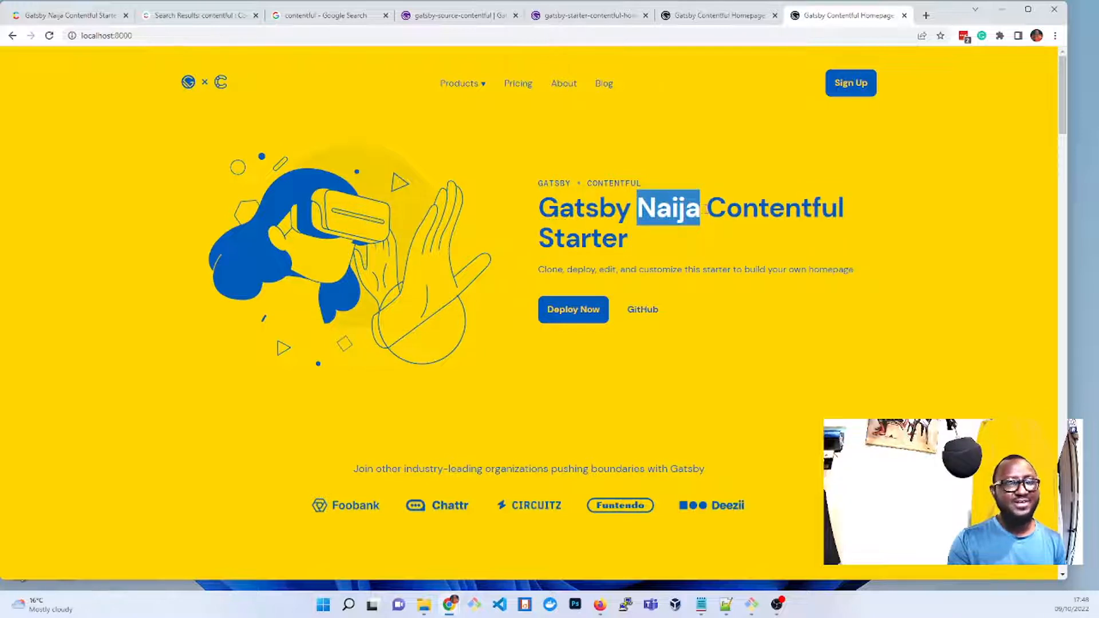
left_click(748, 213)
- Compare the Homepage Hero entry in Contentful with the hero heading on the local site
left_click(52, 17)
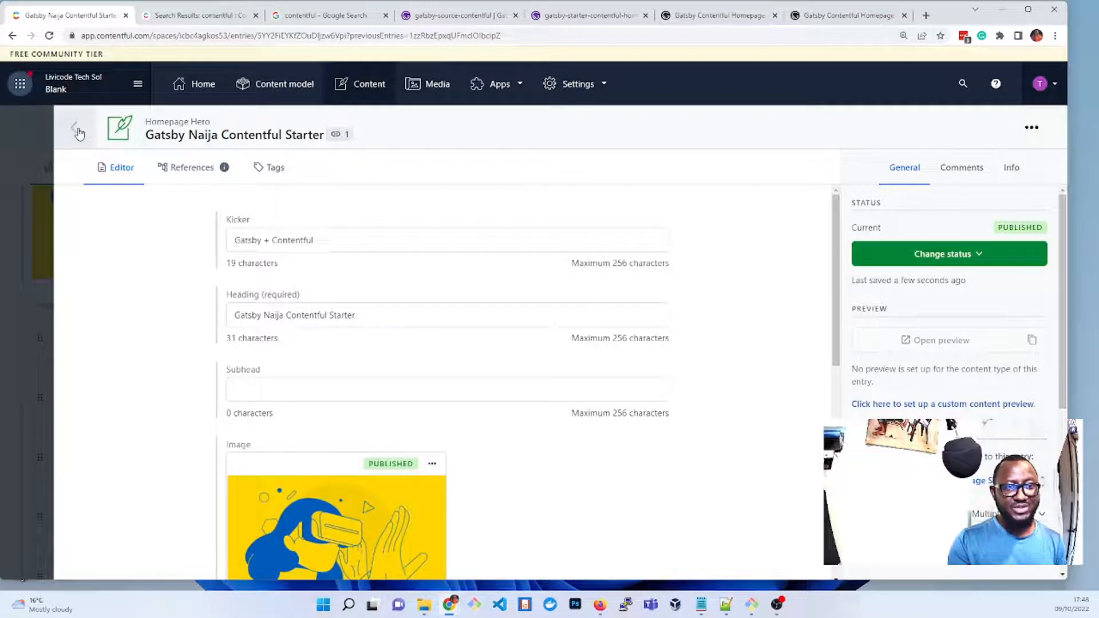
left_click(858, 16)
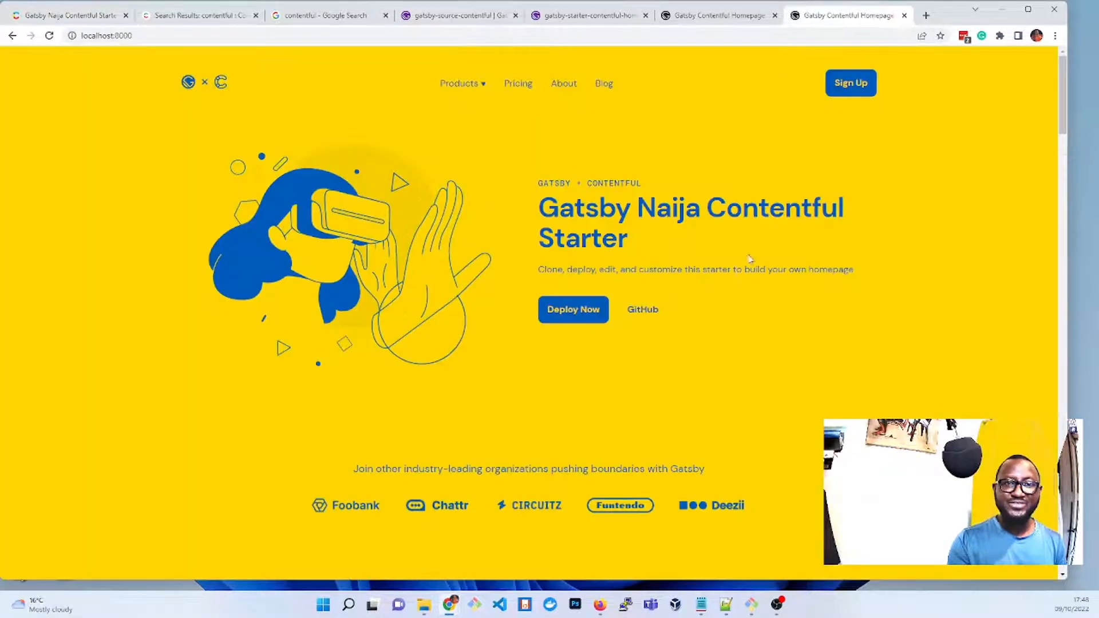
left_click_drag(627, 241, 548, 213)
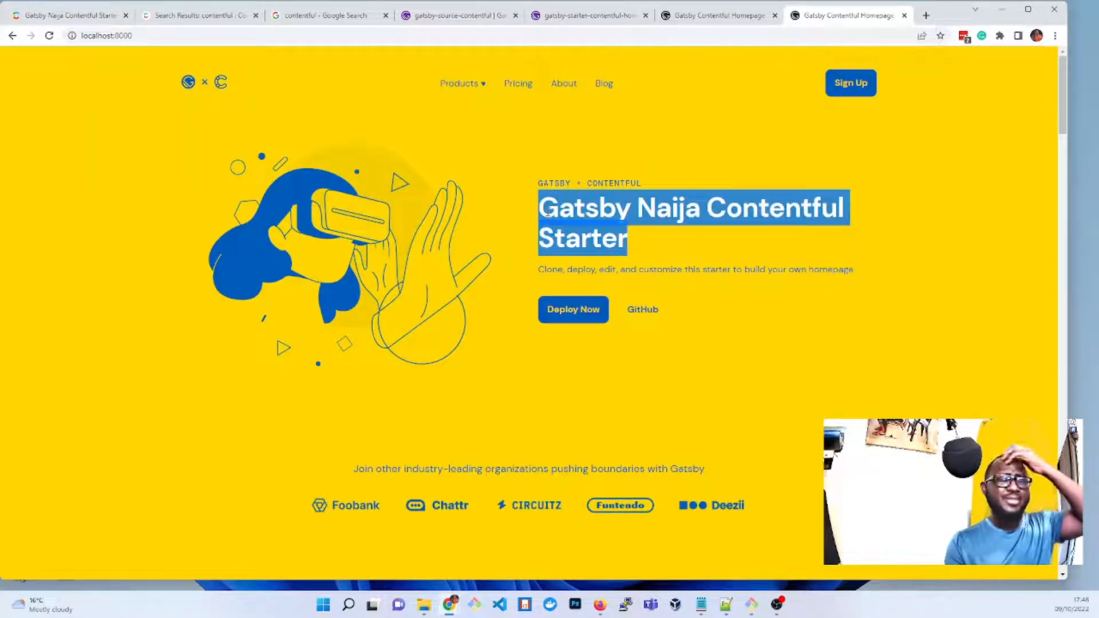
left_click(69, 16)
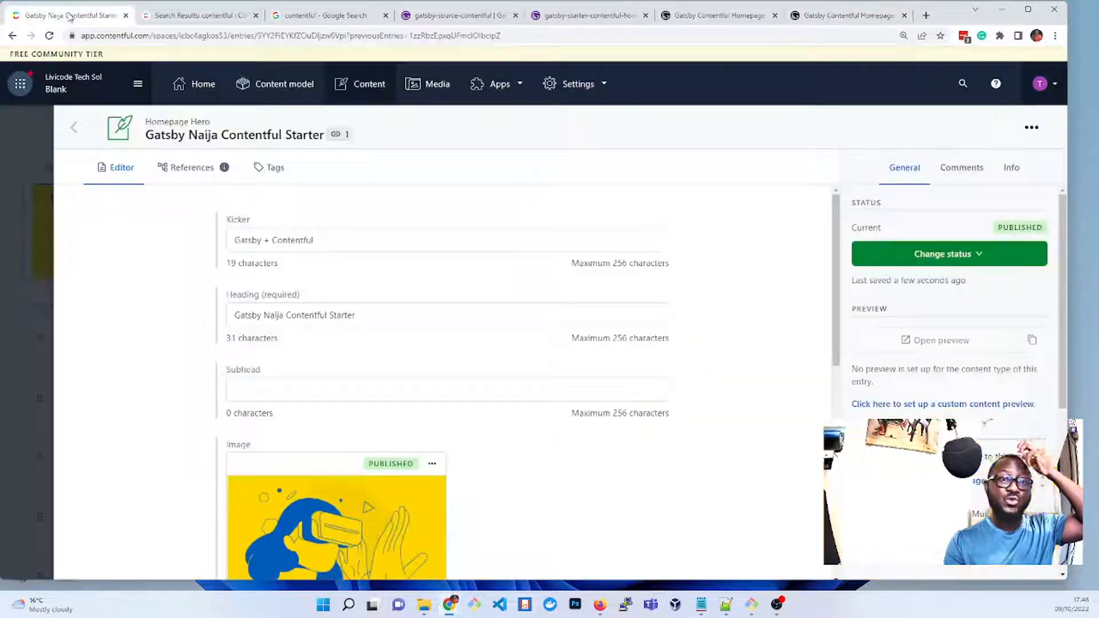
- Go back to the Homepage entry, look through its linked content sections, and return to the entries list
left_click(76, 128)
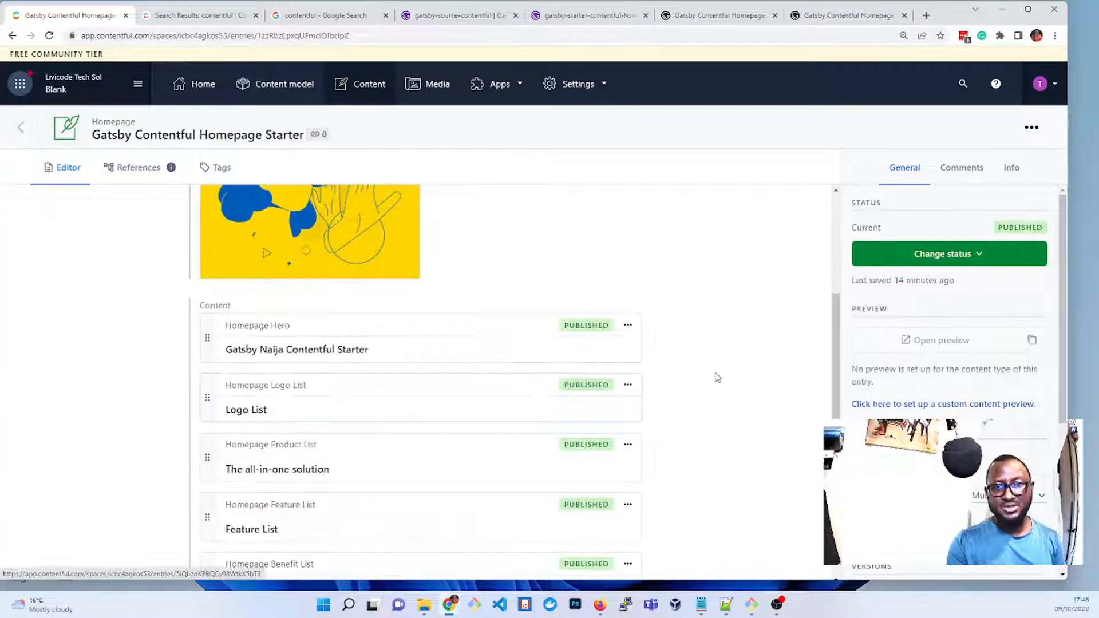
scroll(717, 375, "down", 3)
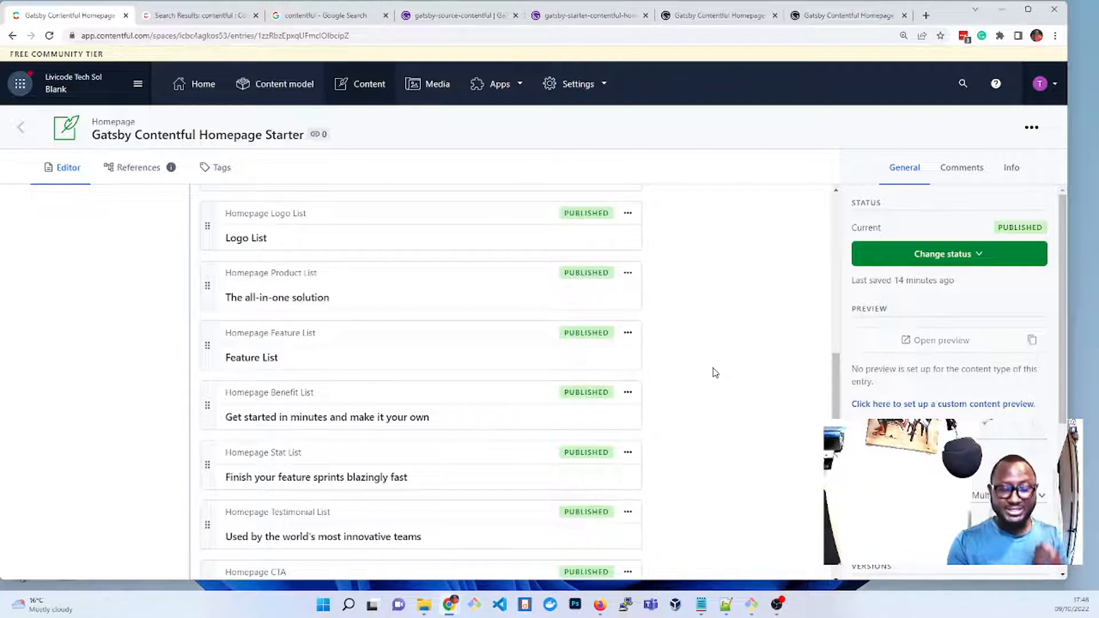
left_click(26, 132)
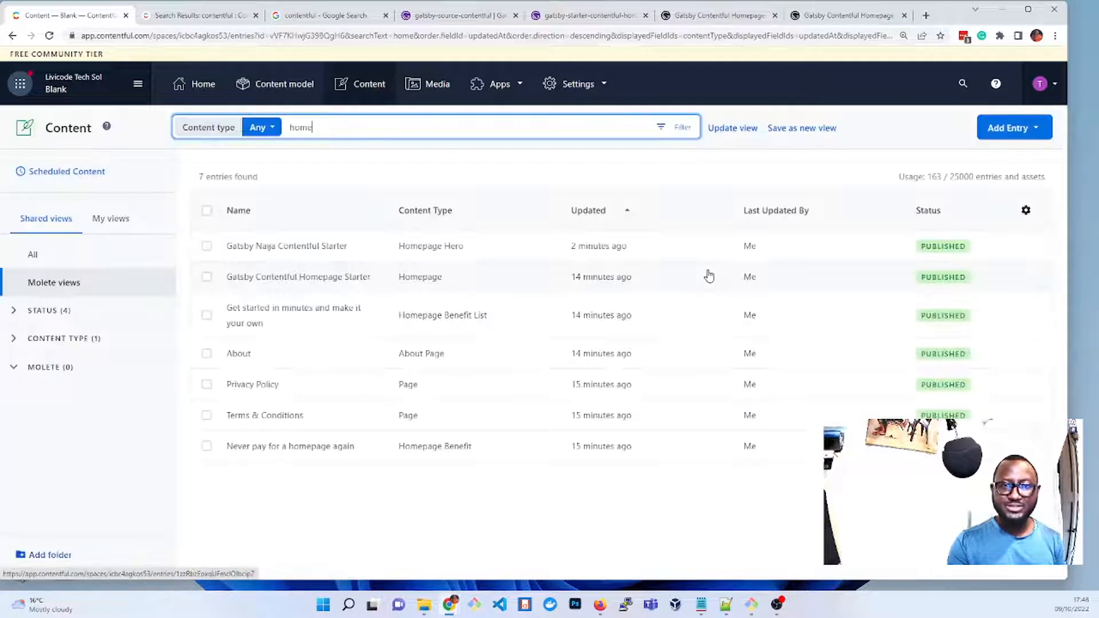
- Look through the content types available for adding a new entry, and close the list without choosing one
double_click(321, 129)
left_click(999, 132)
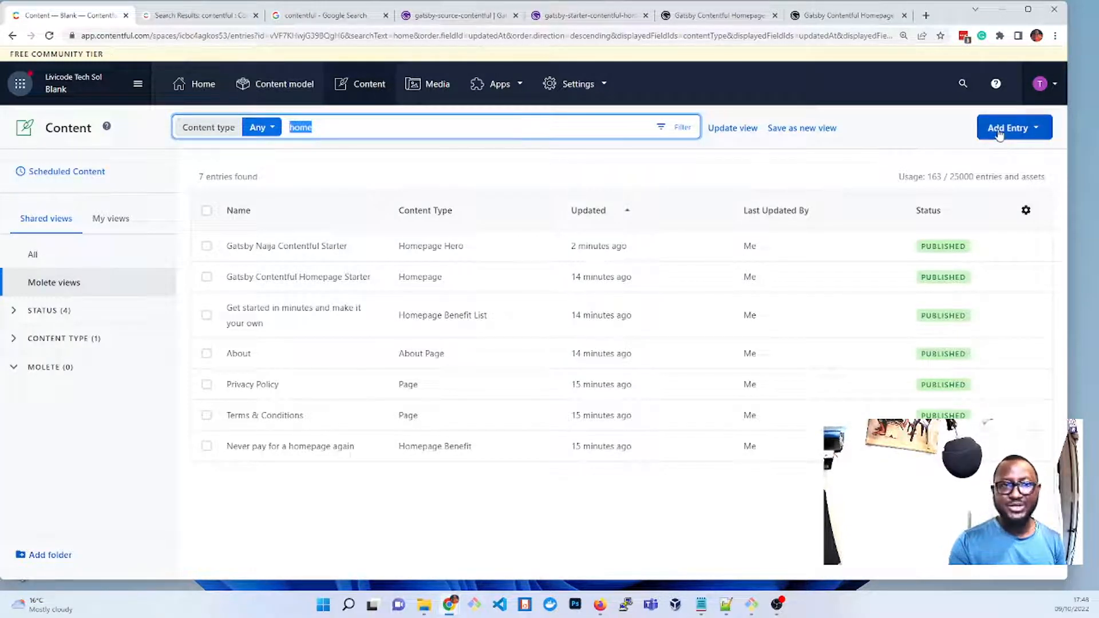
scroll(999, 245, "down", 3)
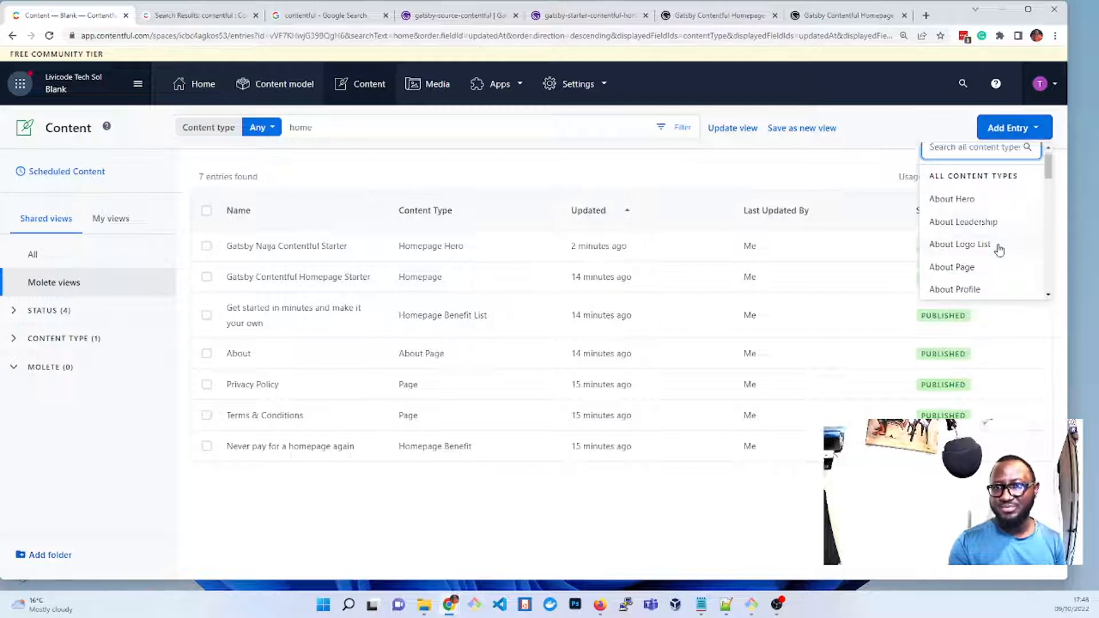
scroll(985, 245, "up", 1)
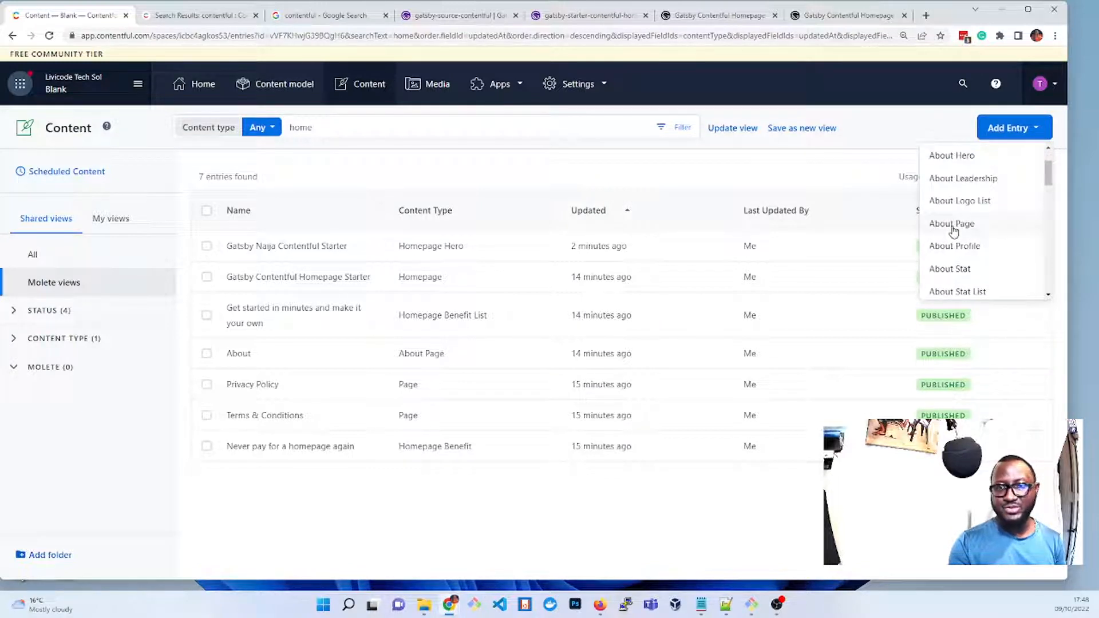
left_click(836, 173)
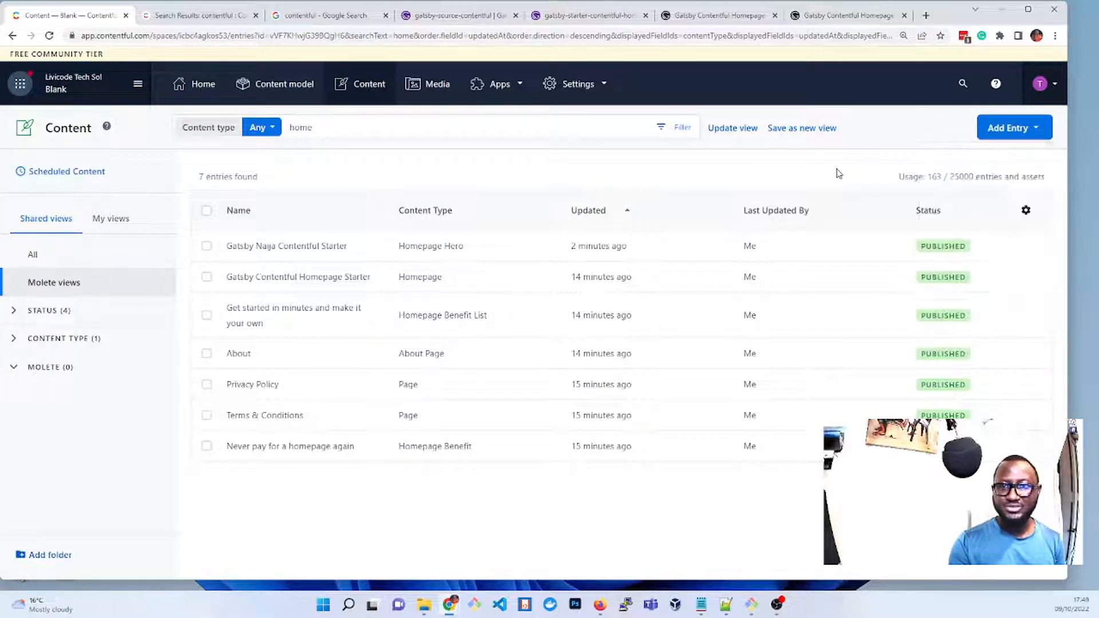
- Create a new About Page entry and look over its Title, Description and Image fields without filling them in
left_click(1009, 130)
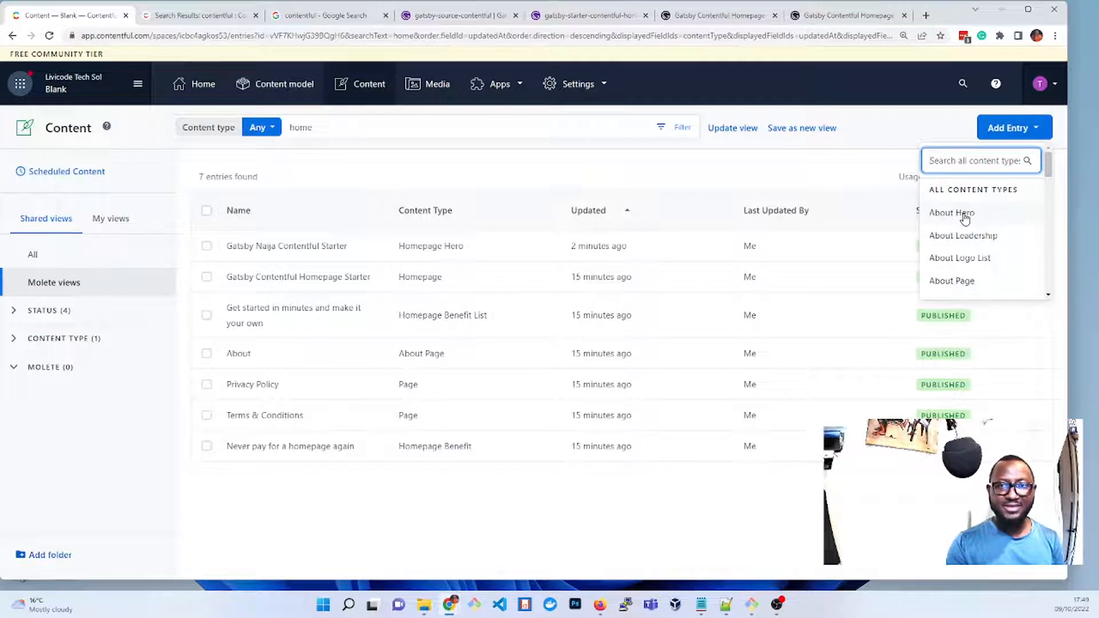
left_click(966, 283)
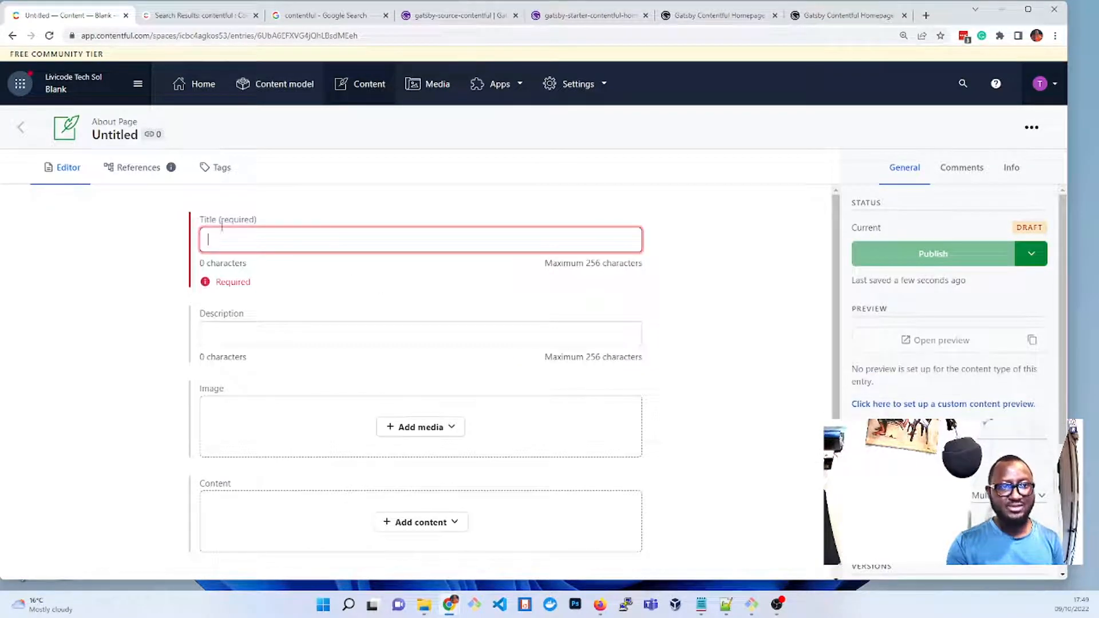
left_click_drag(258, 221, 206, 221)
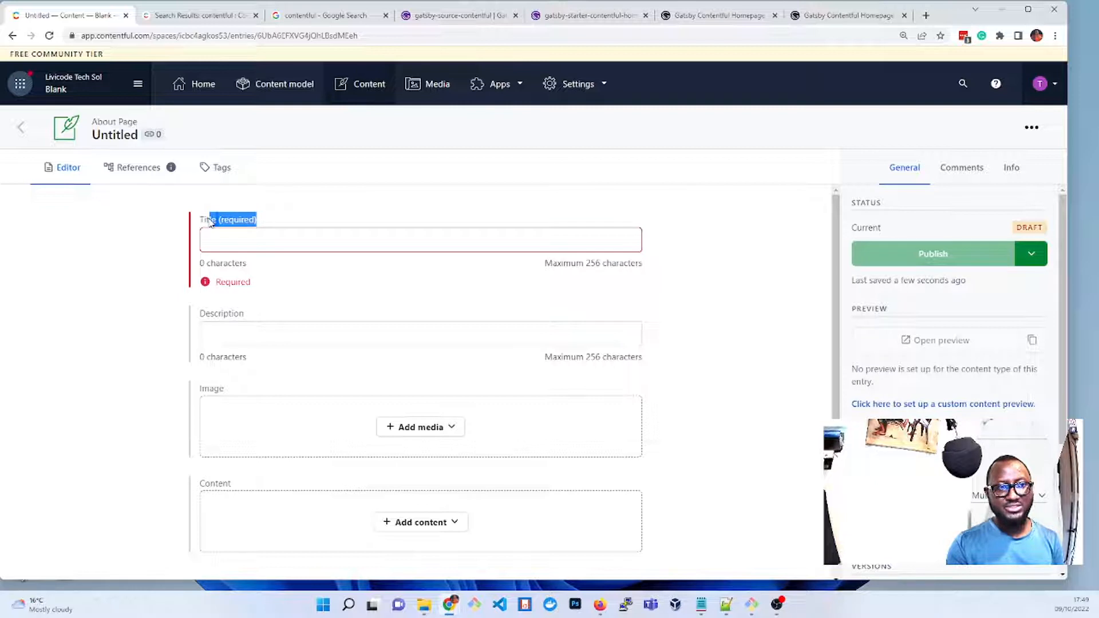
left_click(255, 243)
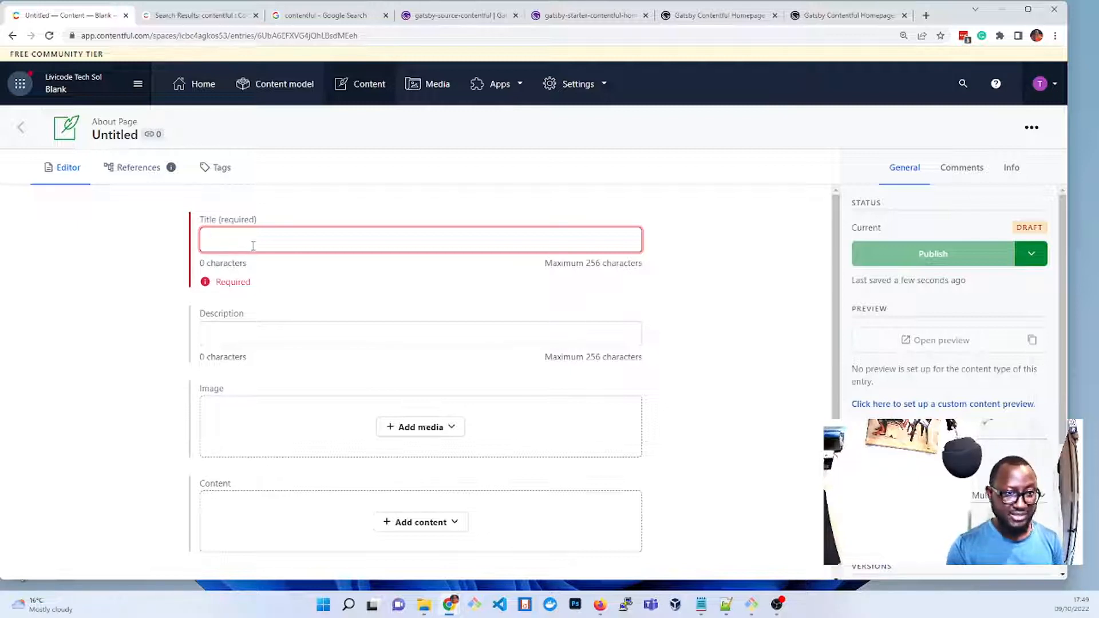
left_click(252, 335)
scroll(272, 332, "down", 2)
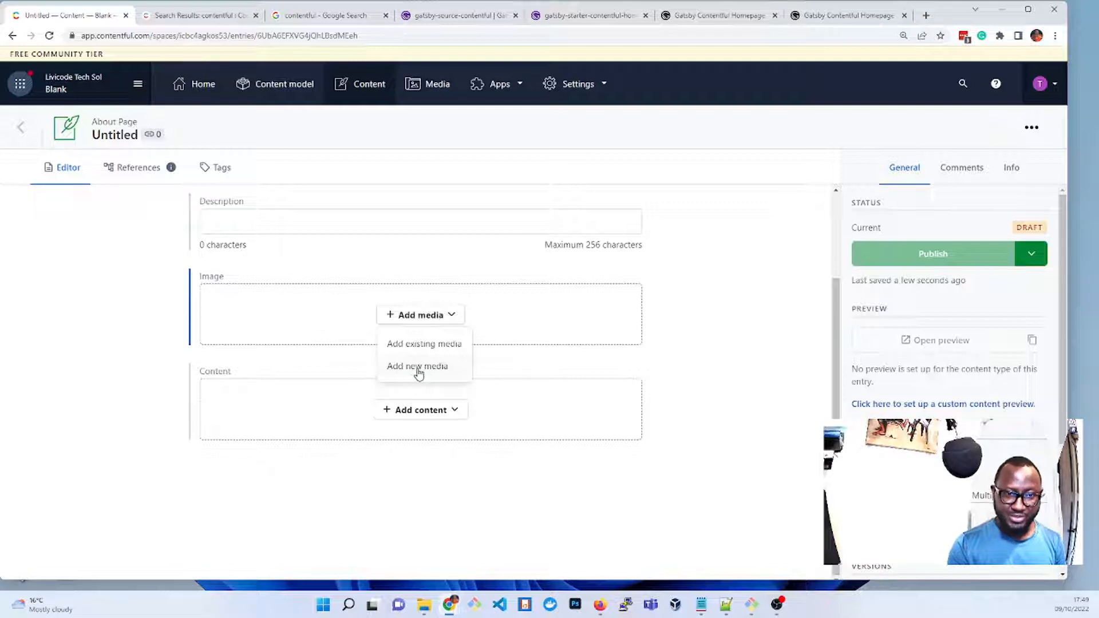
left_click(704, 368)
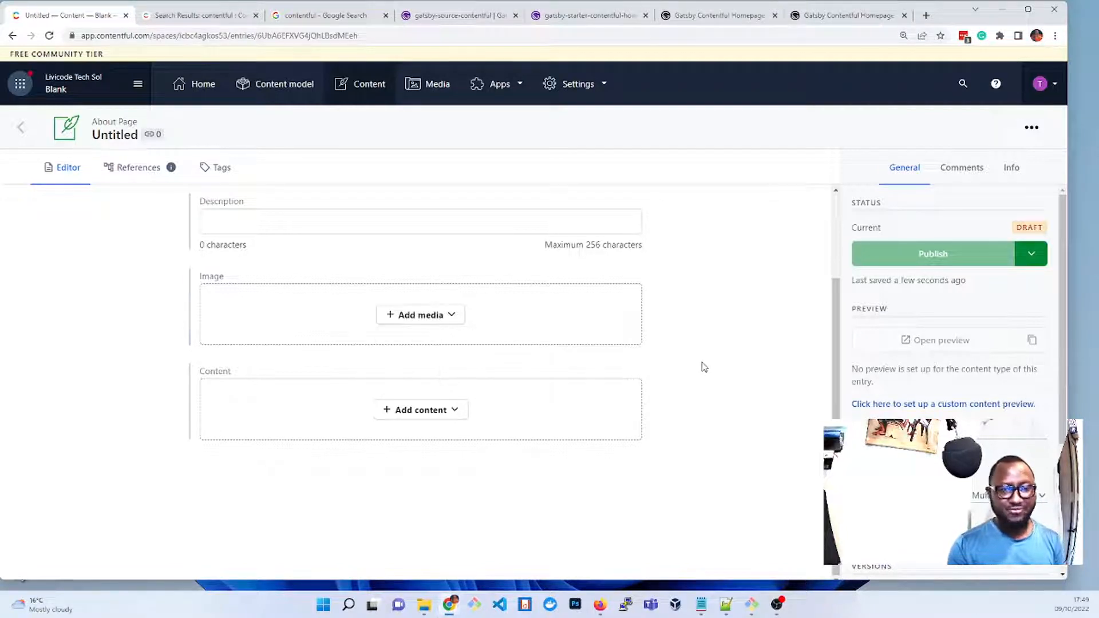
- Examine which content types can be added to the About Page entry's Content field, without choosing one
left_click(404, 411)
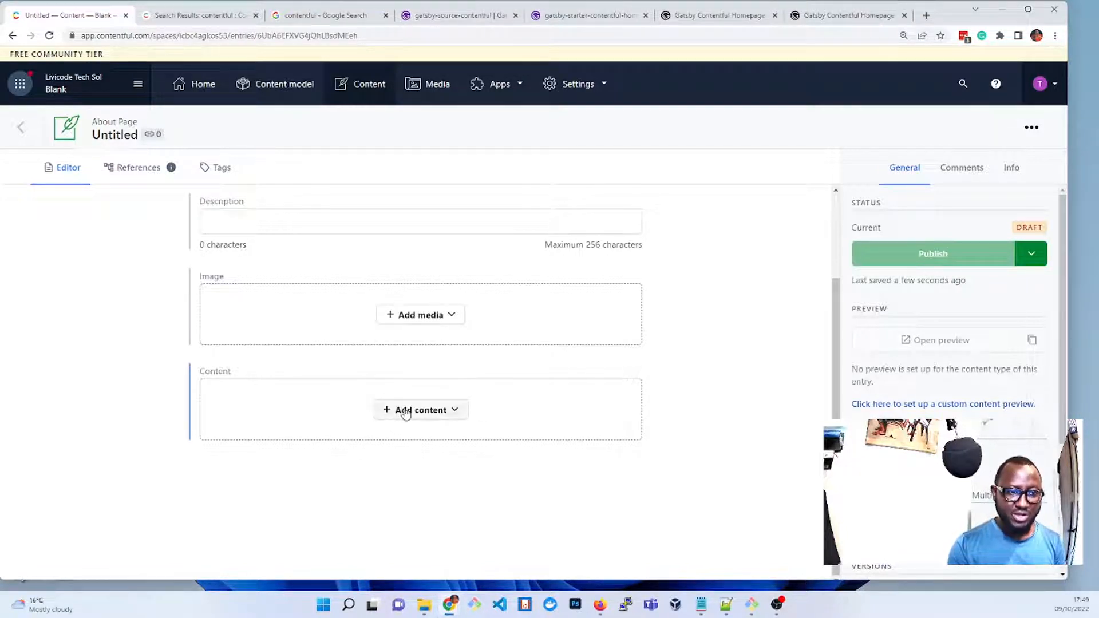
scroll(432, 487, "down", 2)
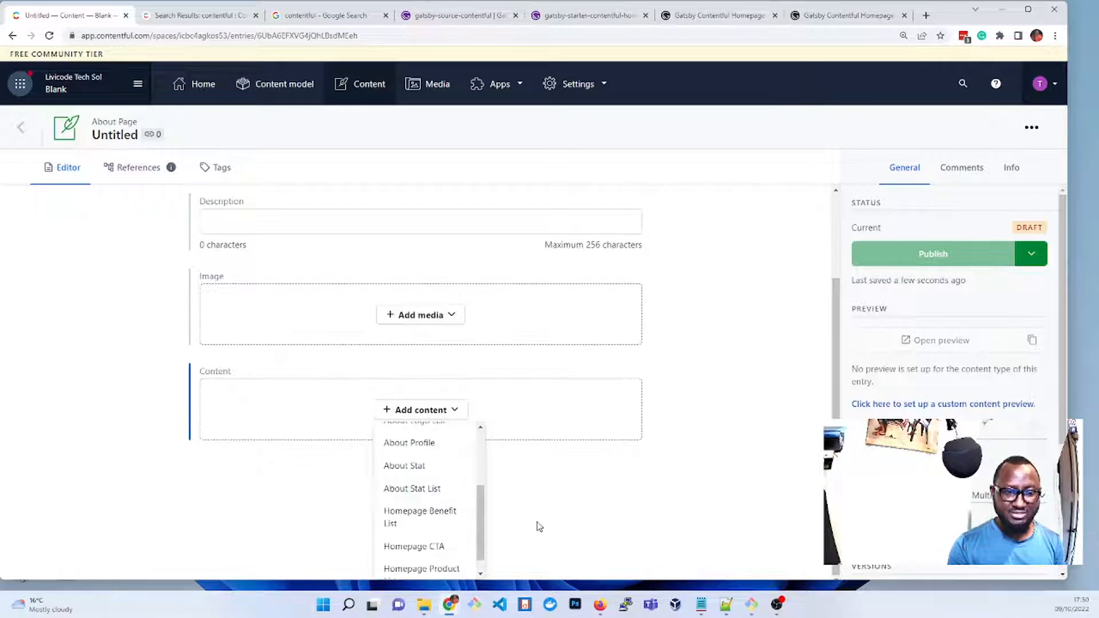
scroll(427, 504, "up", 3)
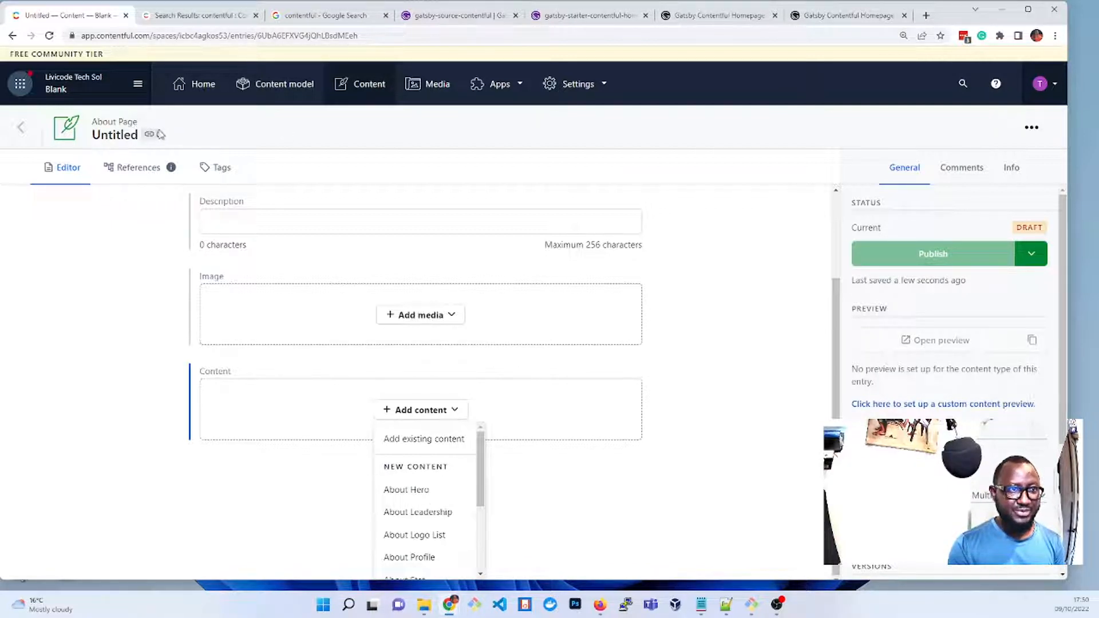
left_click_drag(138, 121, 92, 121)
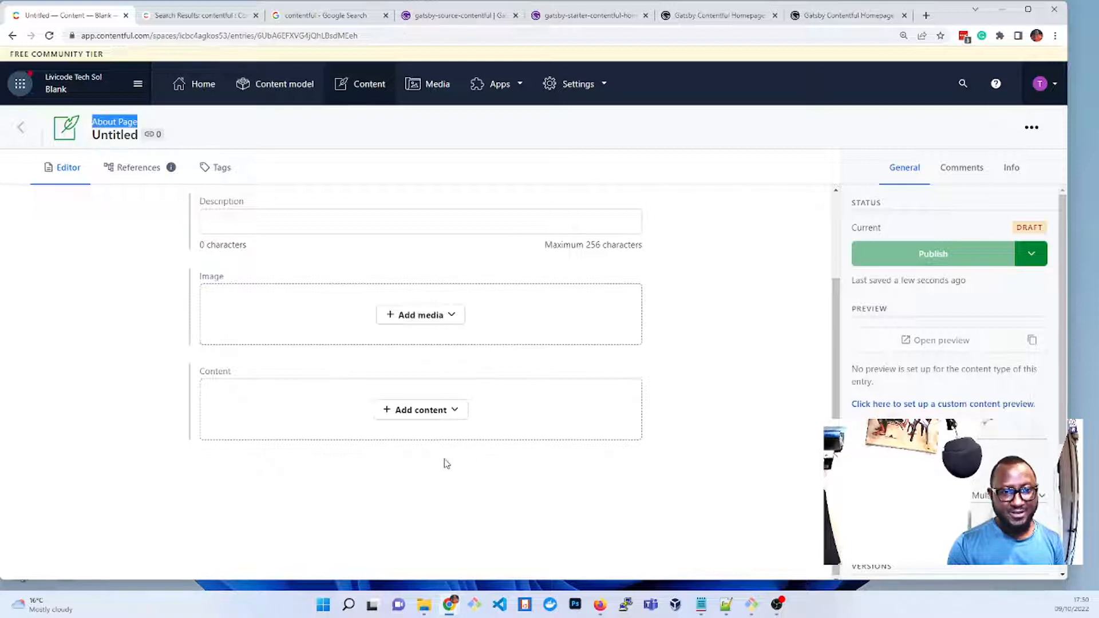
left_click(403, 413)
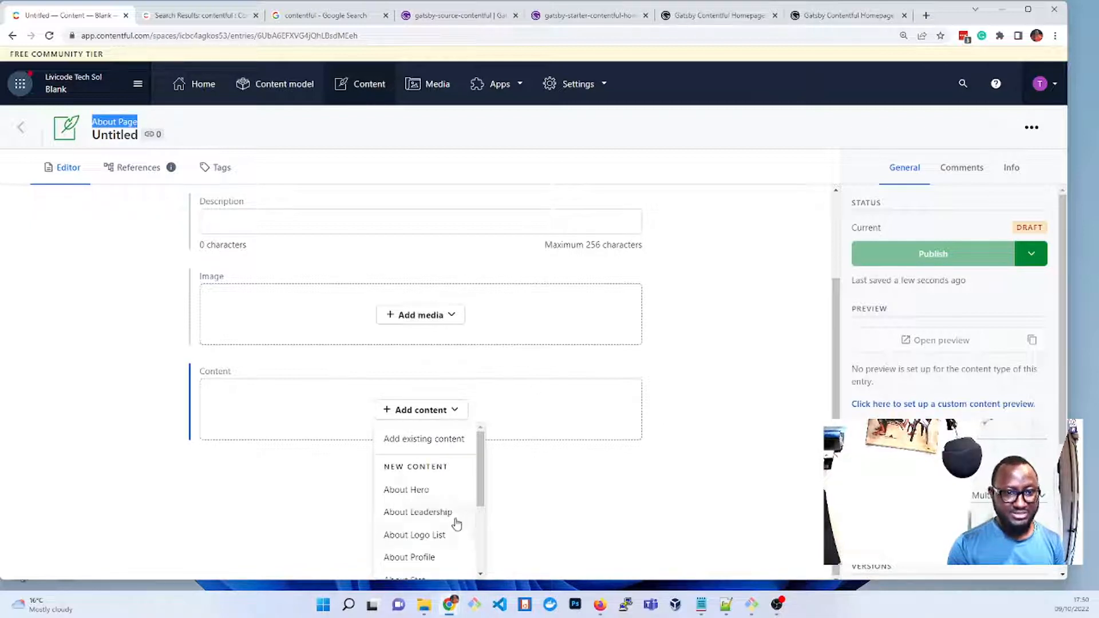
scroll(455, 504, "down", 3)
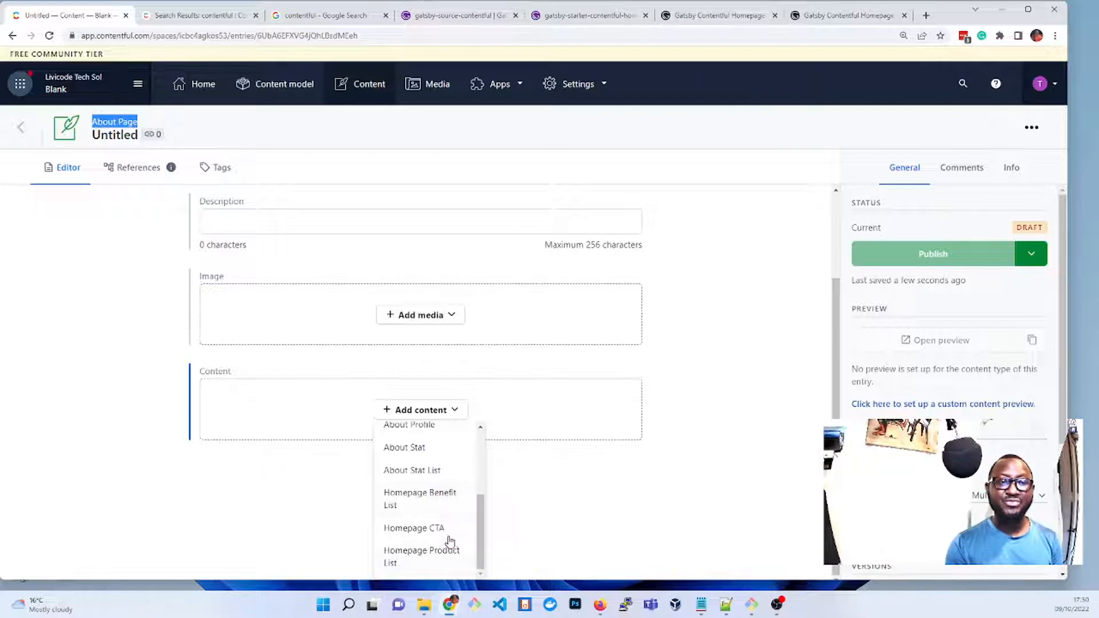
scroll(441, 509, "up", 1)
scroll(434, 515, "up", 2)
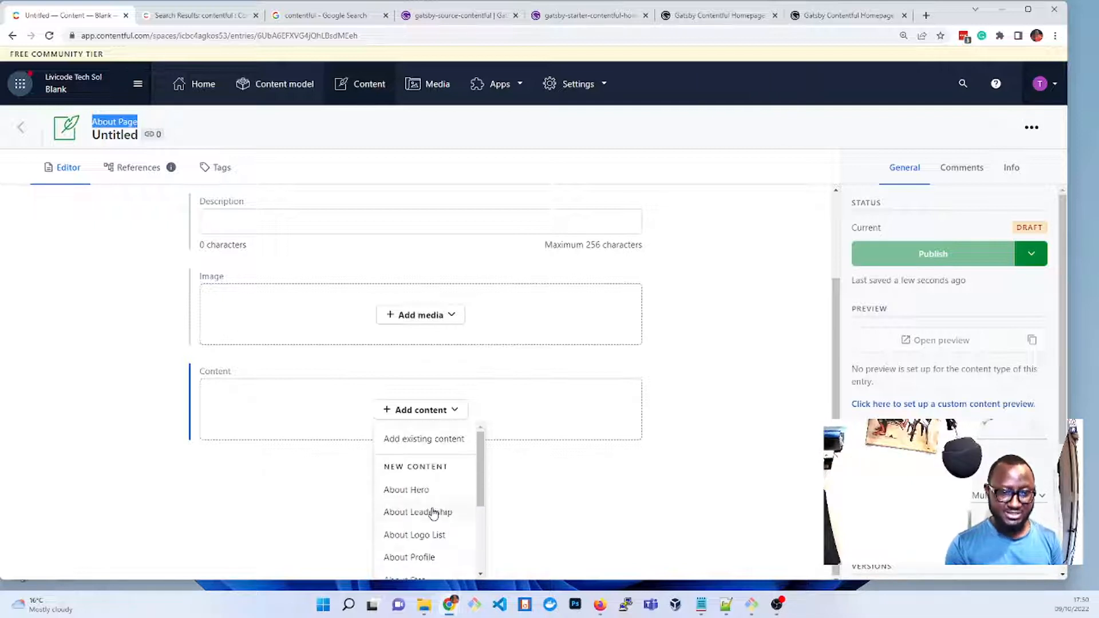
scroll(434, 513, "down", 2)
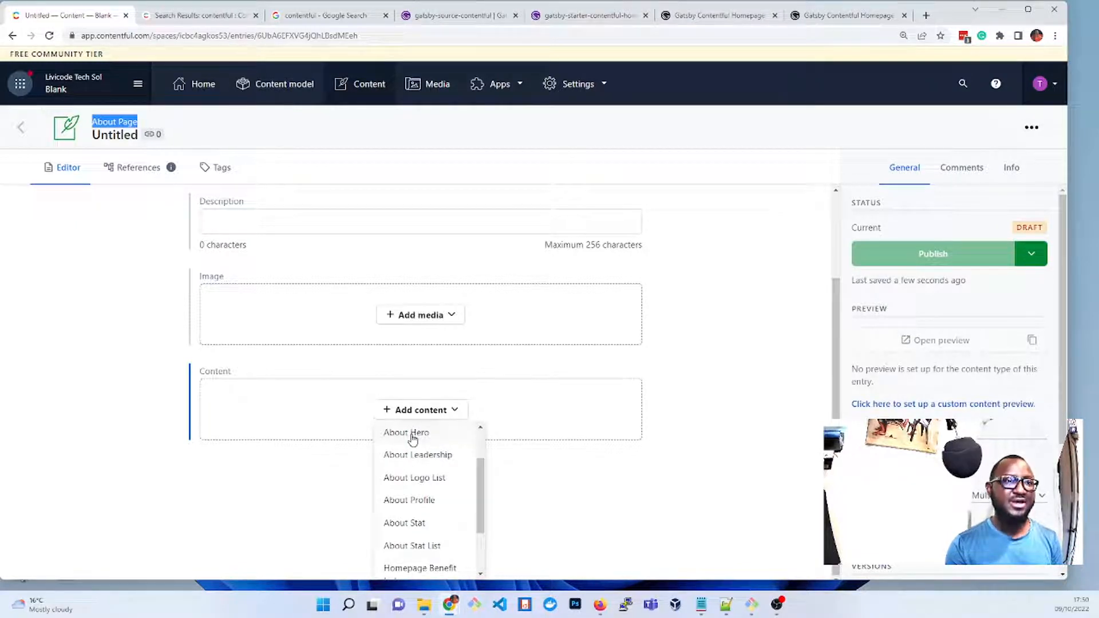
left_click(208, 115)
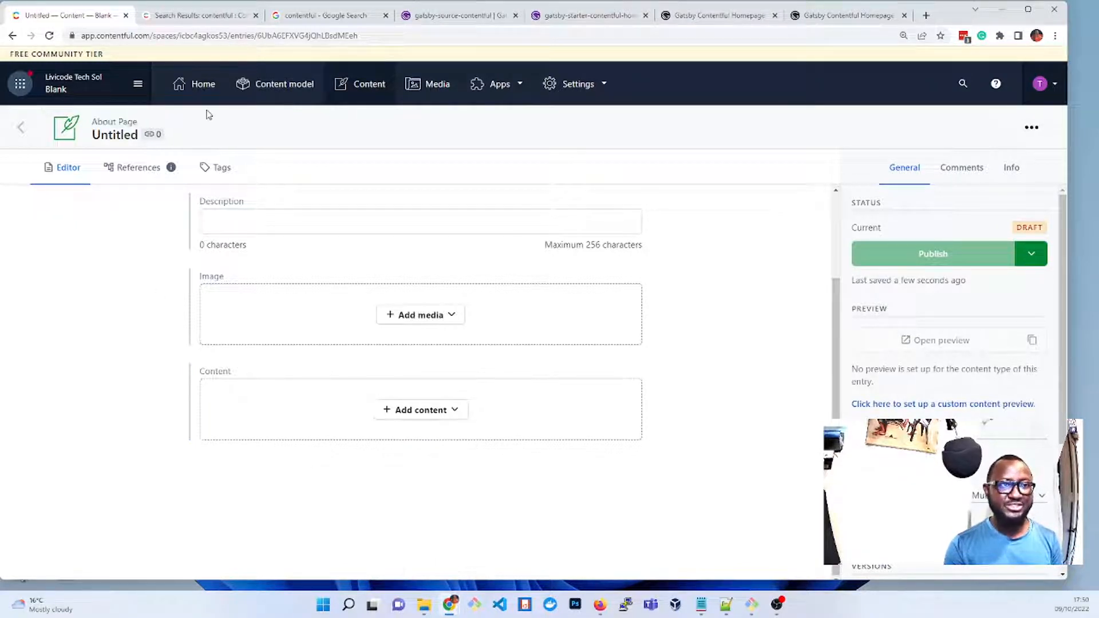
- Return to the entries list, clear the "home" search text and look through all the entries
left_click(21, 127)
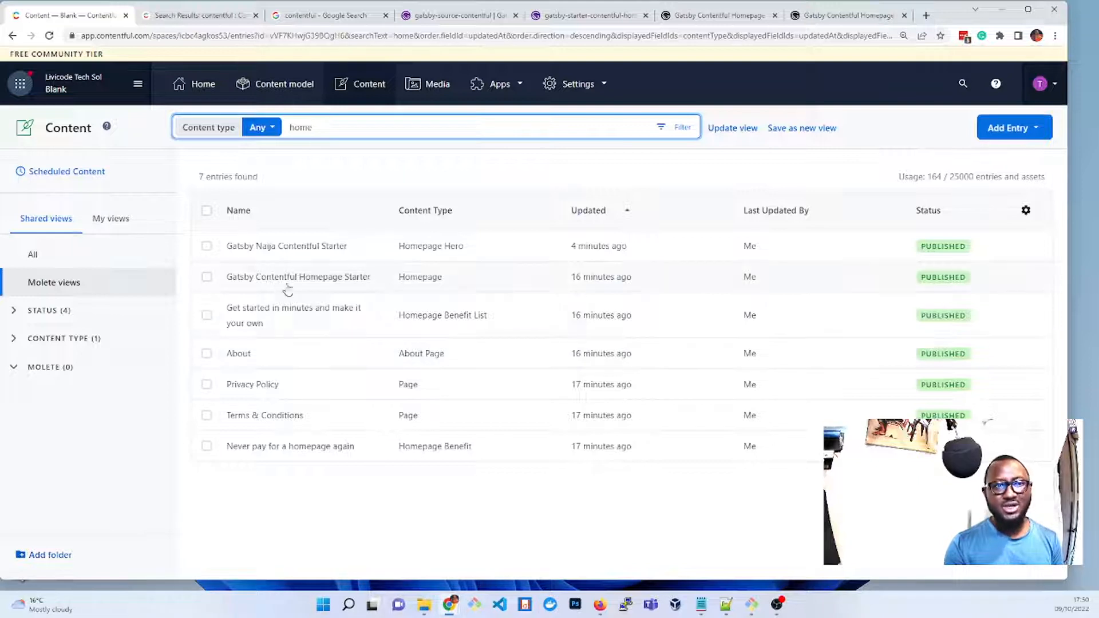
double_click(302, 128)
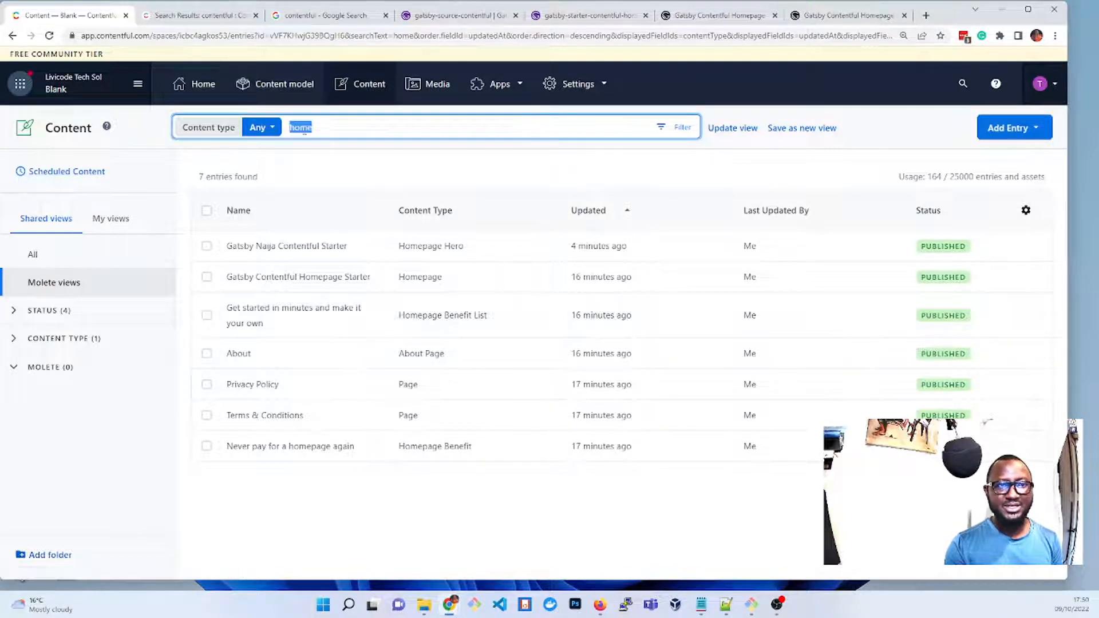
key("BackSpace")
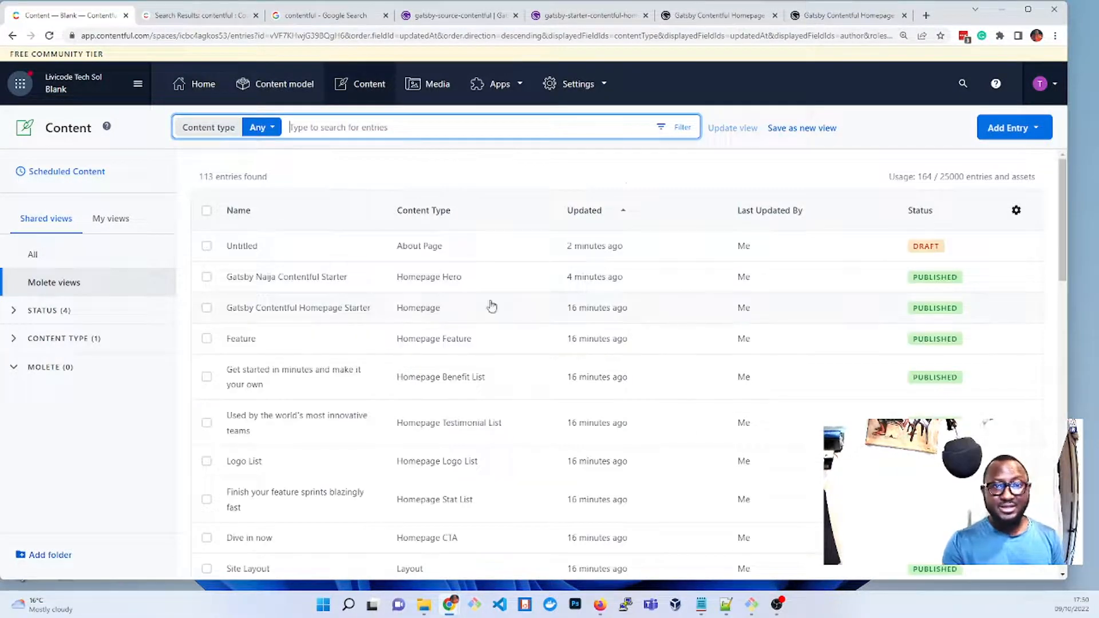
scroll(335, 414, "down", 3)
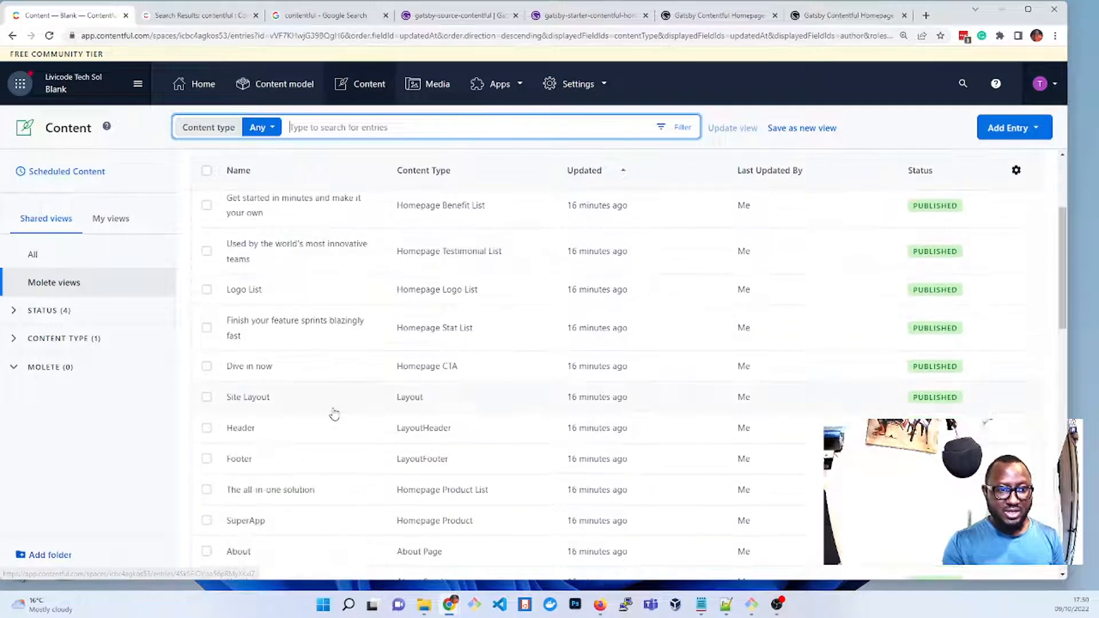
scroll(334, 414, "down", 2)
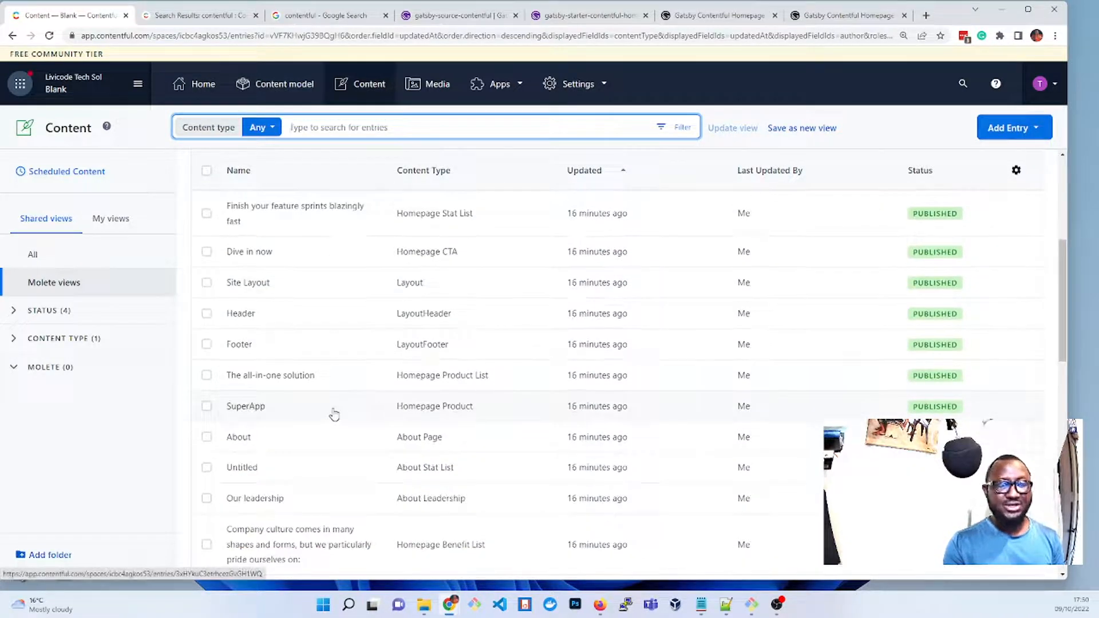
scroll(334, 414, "down", 3)
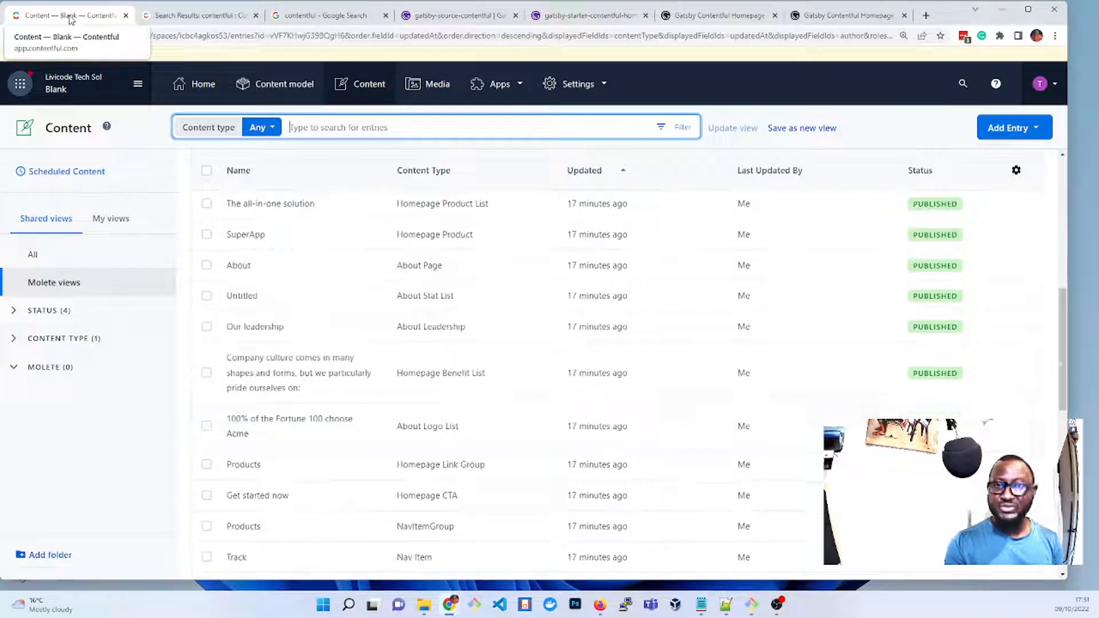
- Look through the product list and feature sections of the localhost:8000 homepage, and return to its hero section
left_click(842, 16)
scroll(527, 352, "down", 5)
scroll(523, 348, "down", 3)
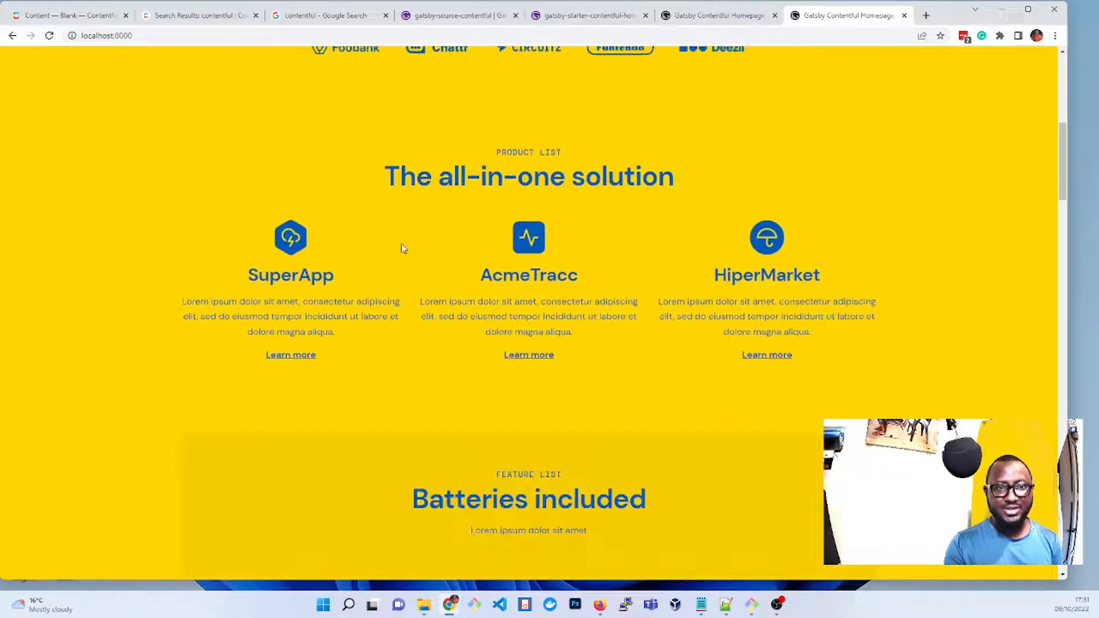
left_click_drag(383, 172, 864, 299)
left_click(859, 345)
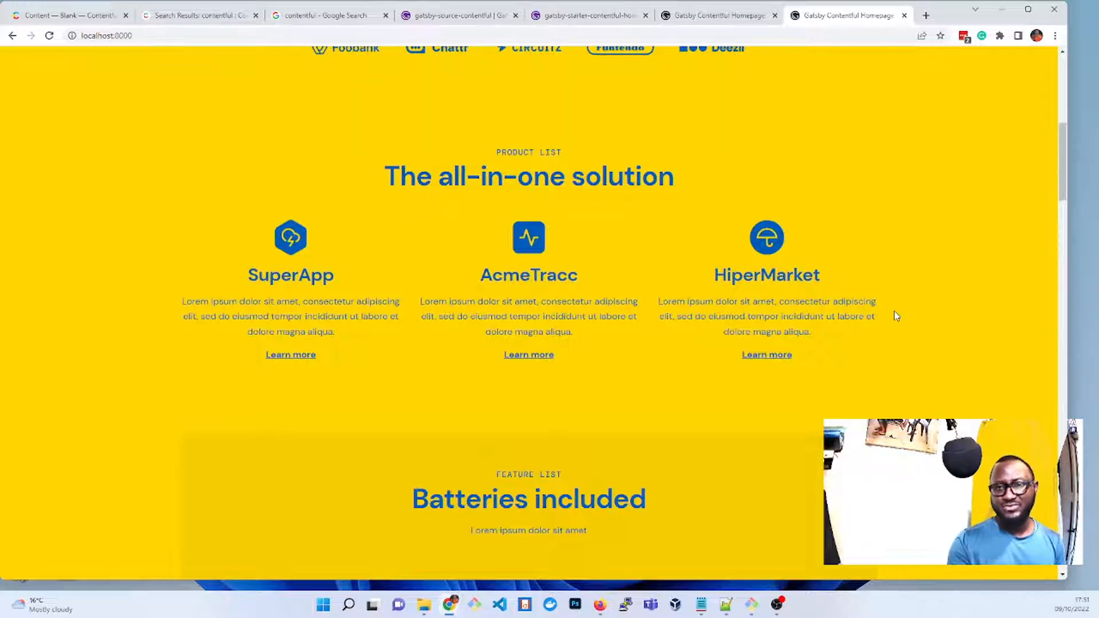
scroll(895, 311, "down", 4)
scroll(895, 311, "down", 4)
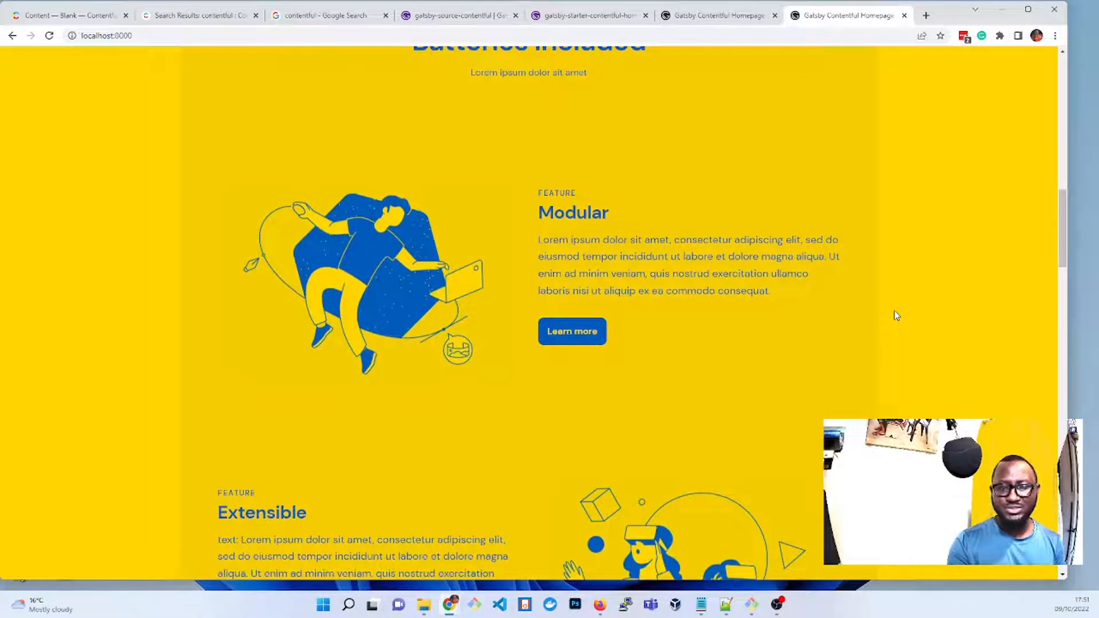
scroll(903, 312, "down", 3)
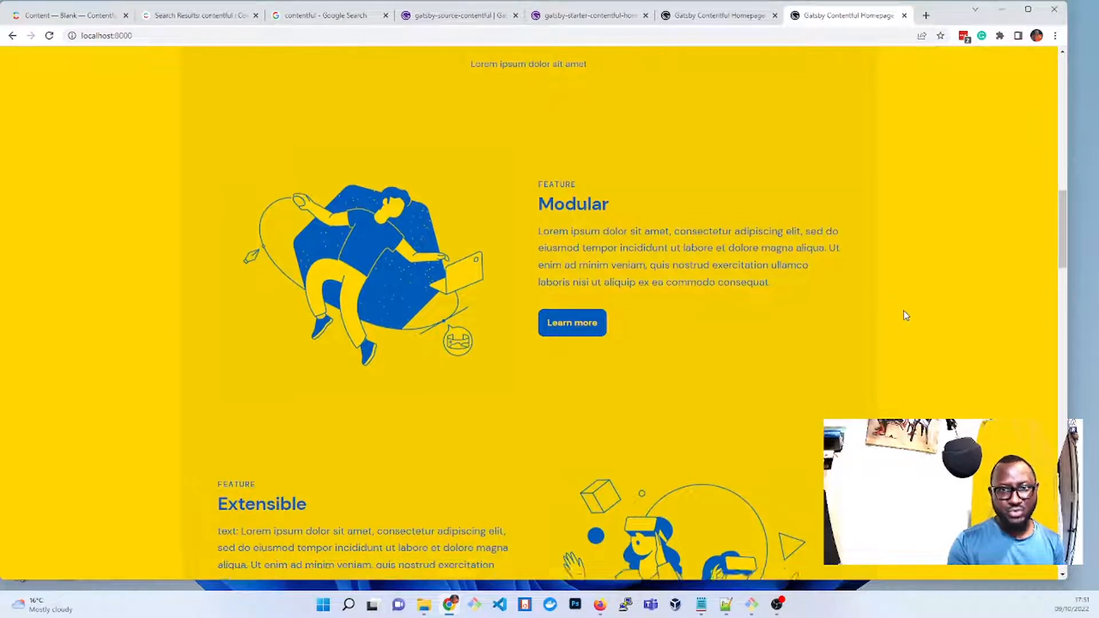
scroll(904, 312, "up", 8)
scroll(903, 313, "up", 8)
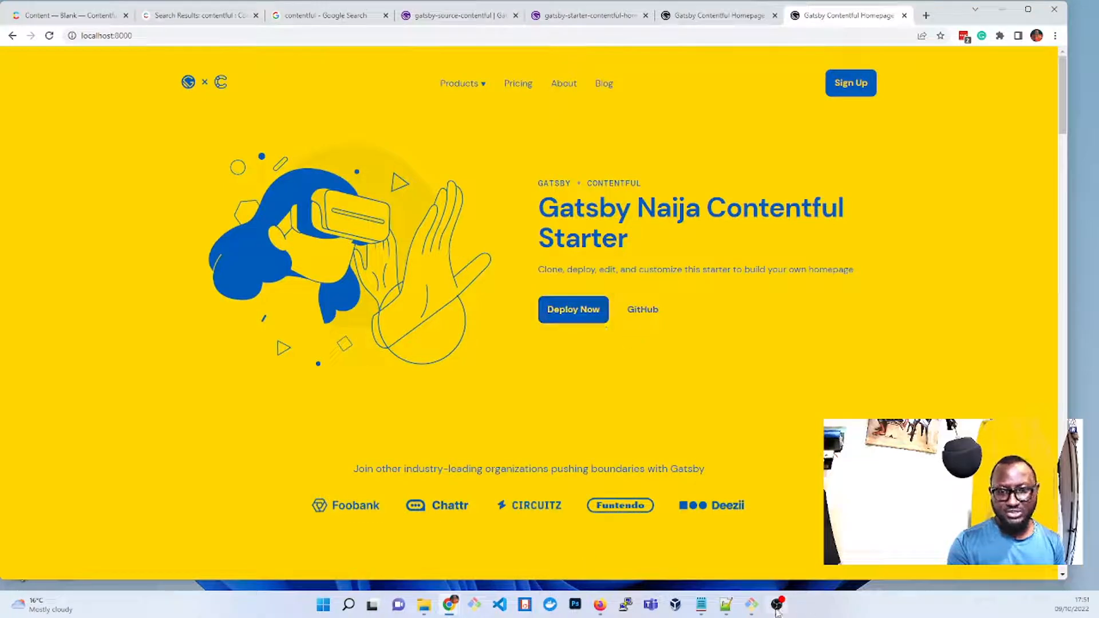
- In a new Git Bash terminal, go to Documents/Contentful/gatsby-starter-contentful-homepage/ and open that folder in Visual Studio Code with "code ."
left_click(757, 612)
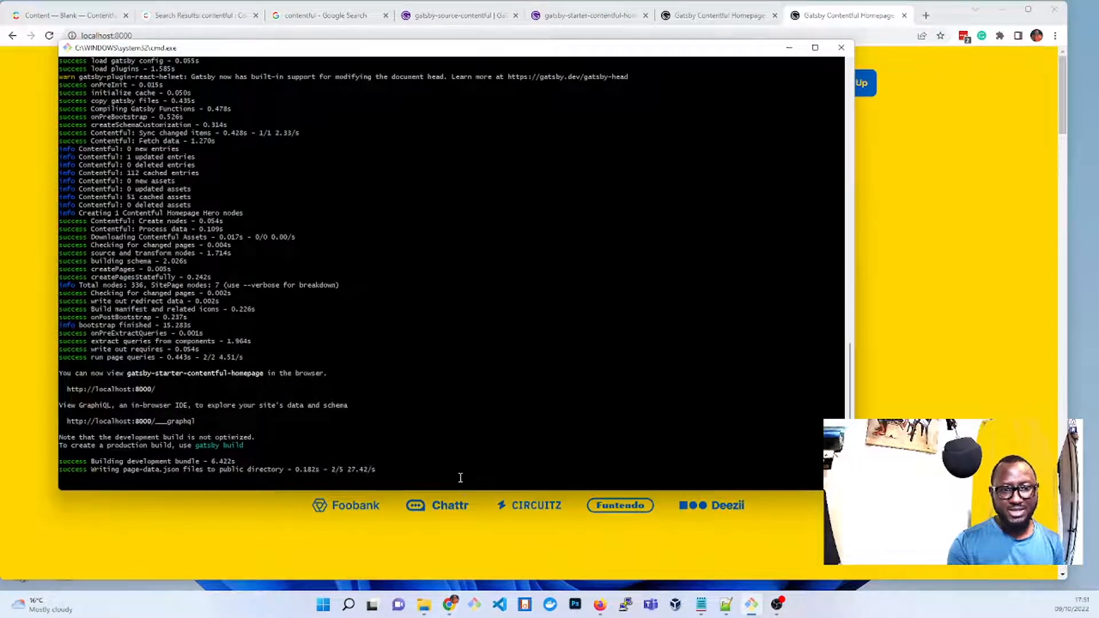
left_click(789, 48)
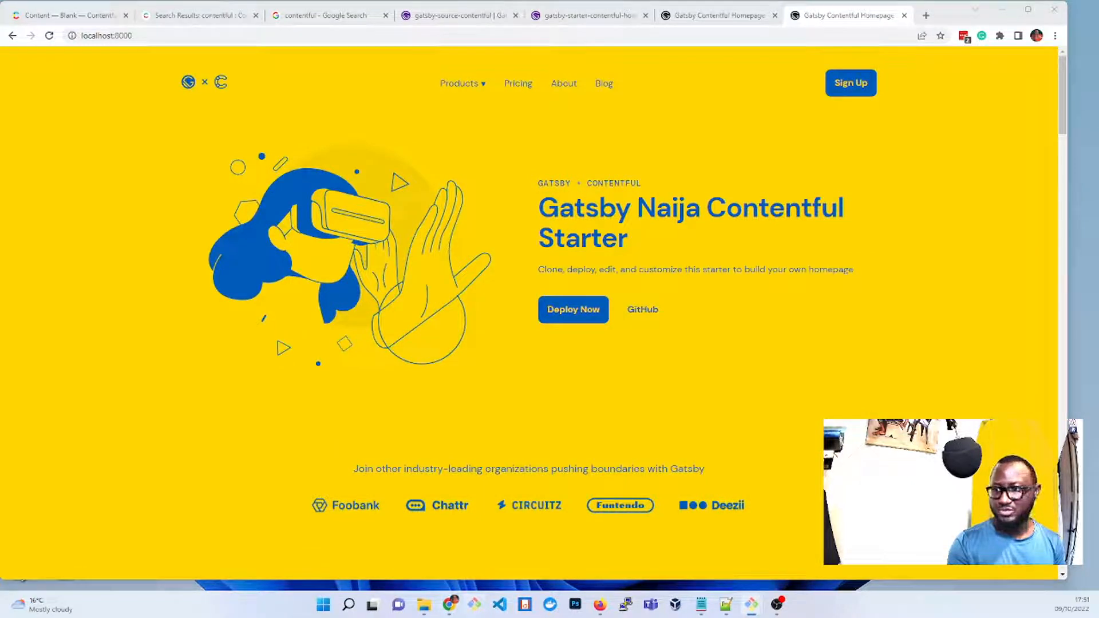
left_click_drag(599, 0, 282, 123)
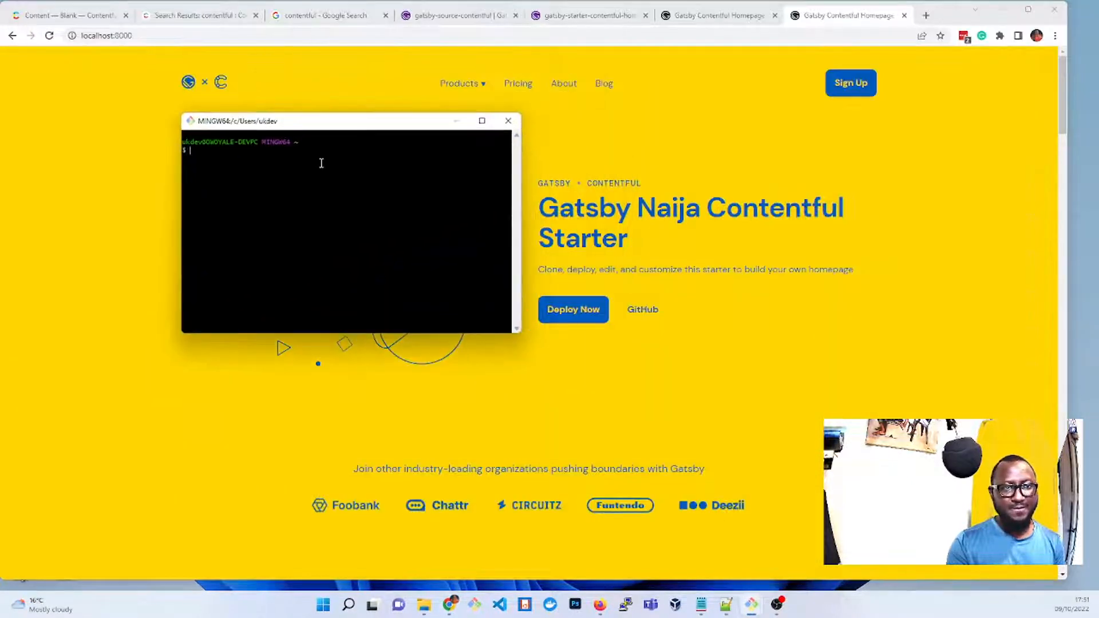
type("cd Documents/Contentful/gatsby-starter-contentful-homepage/")
key("Return")
type("code .")
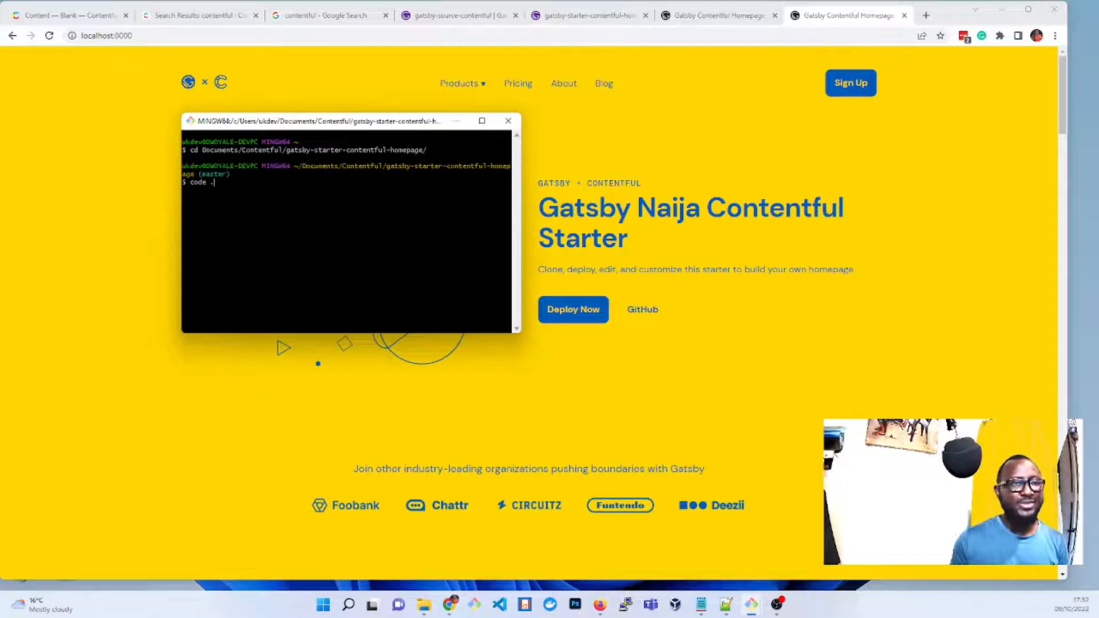
key("Return")
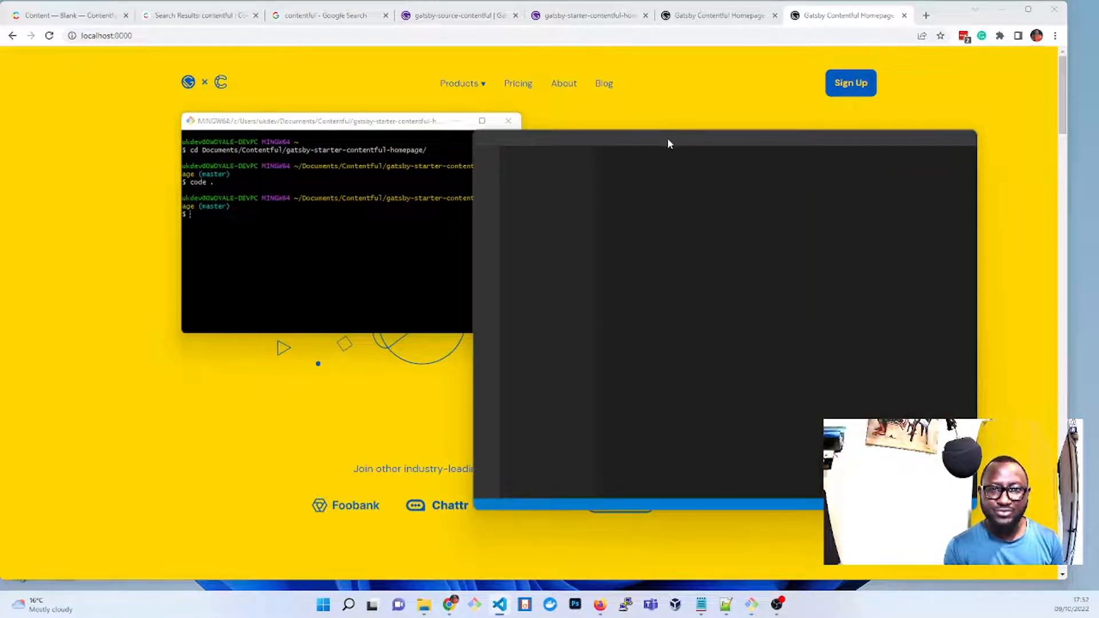
- Reposition and enlarge the Visual Studio Code window, and close the Release Notes and Get Started pages
left_click_drag(651, 137, 204, 51)
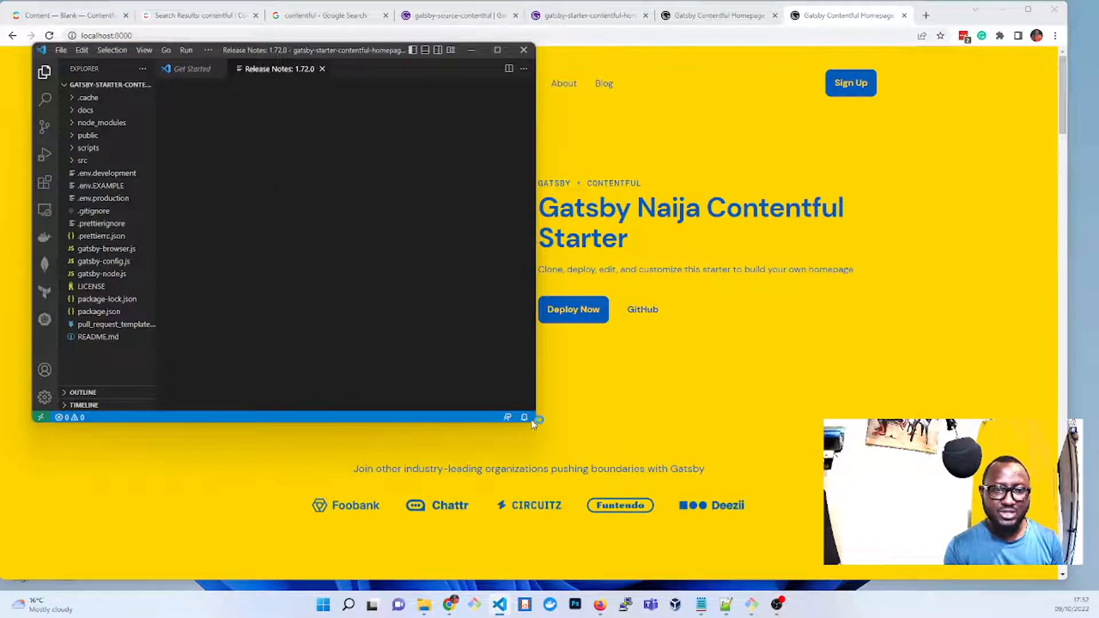
left_click_drag(533, 424, 976, 576)
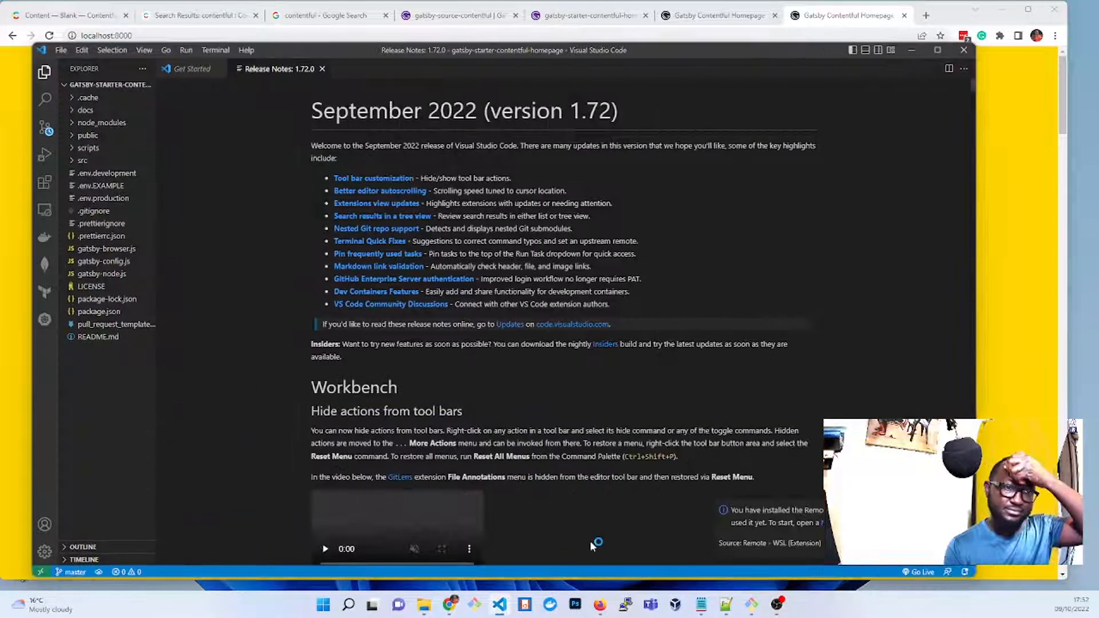
left_click(321, 69)
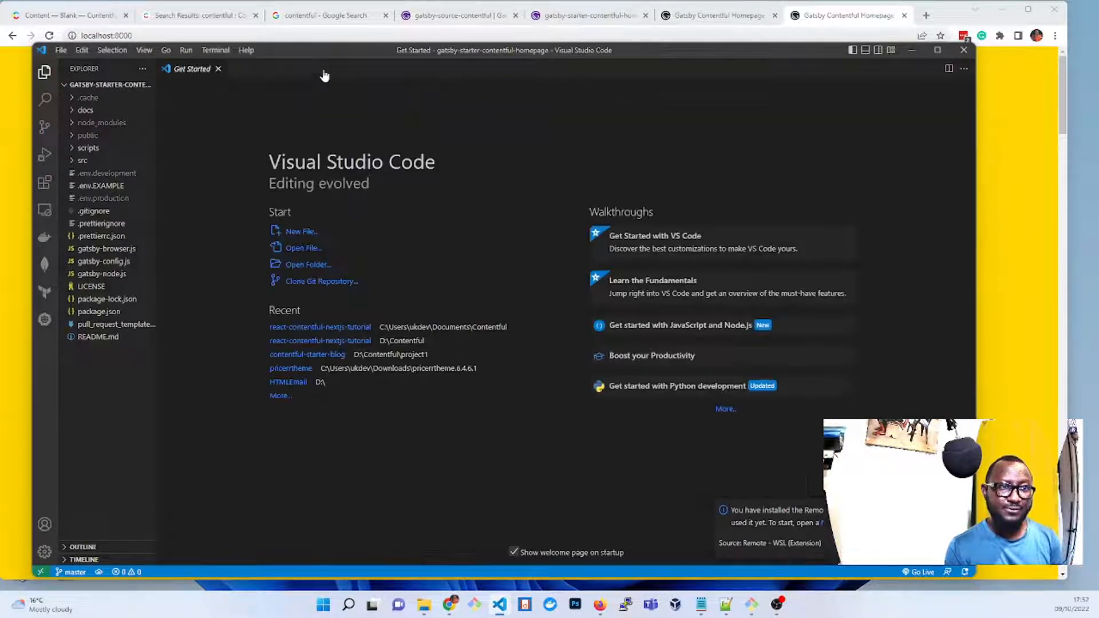
left_click(218, 68)
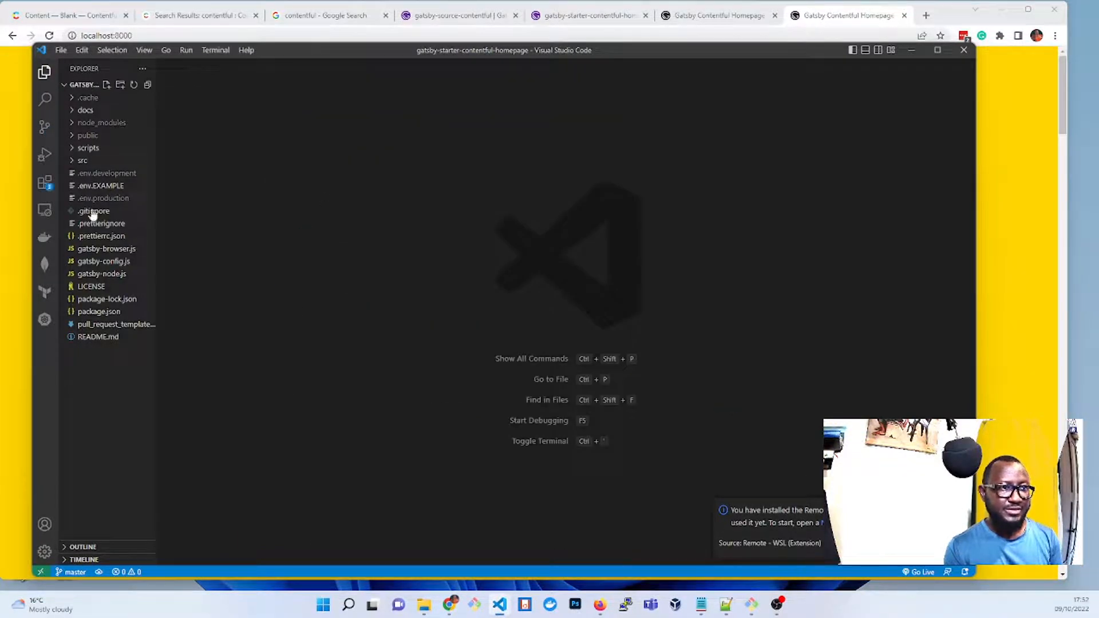
- Expand the src/components folder of the project and open head.js
left_click(73, 160)
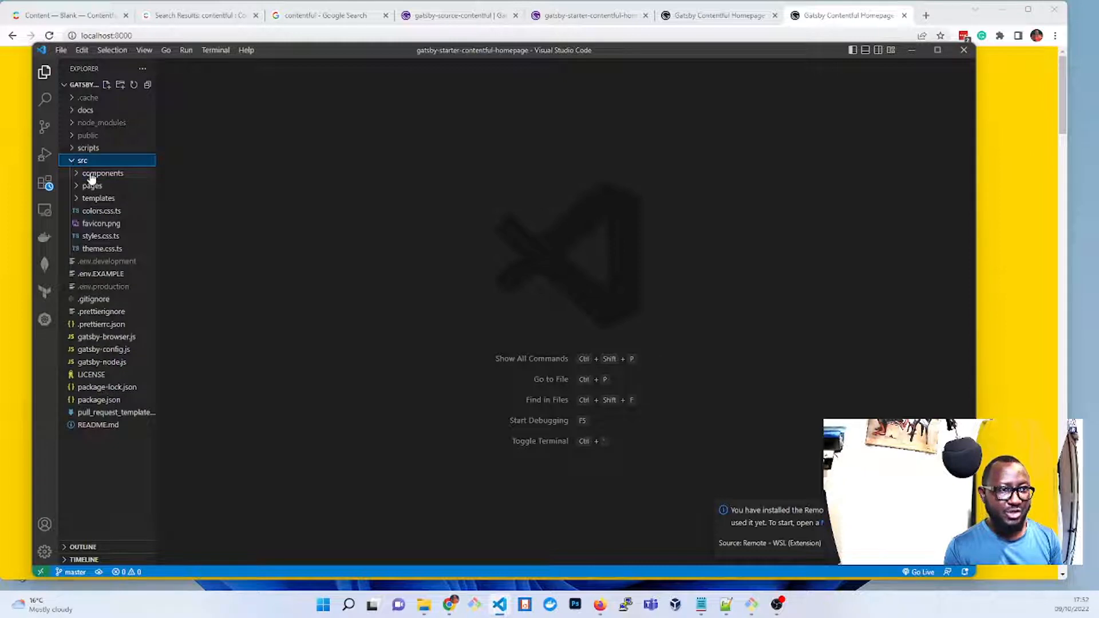
left_click(91, 175)
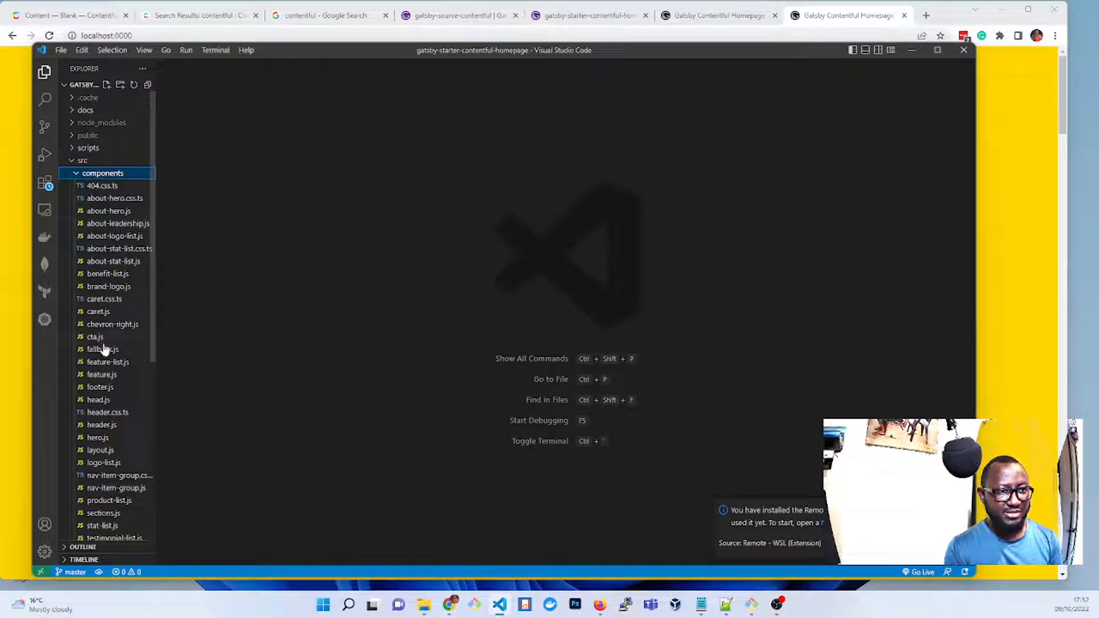
left_click(99, 400)
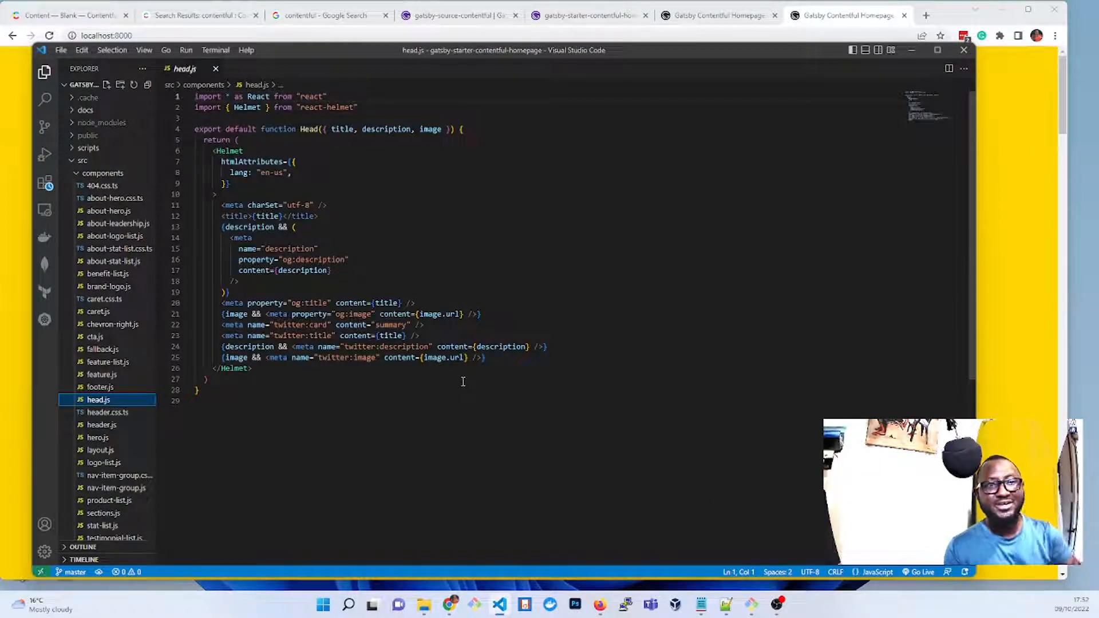
- Examine the code in head.js, highlighting the meta tags and the Head function with its title, description and image props
left_click_drag(500, 358, 235, 291)
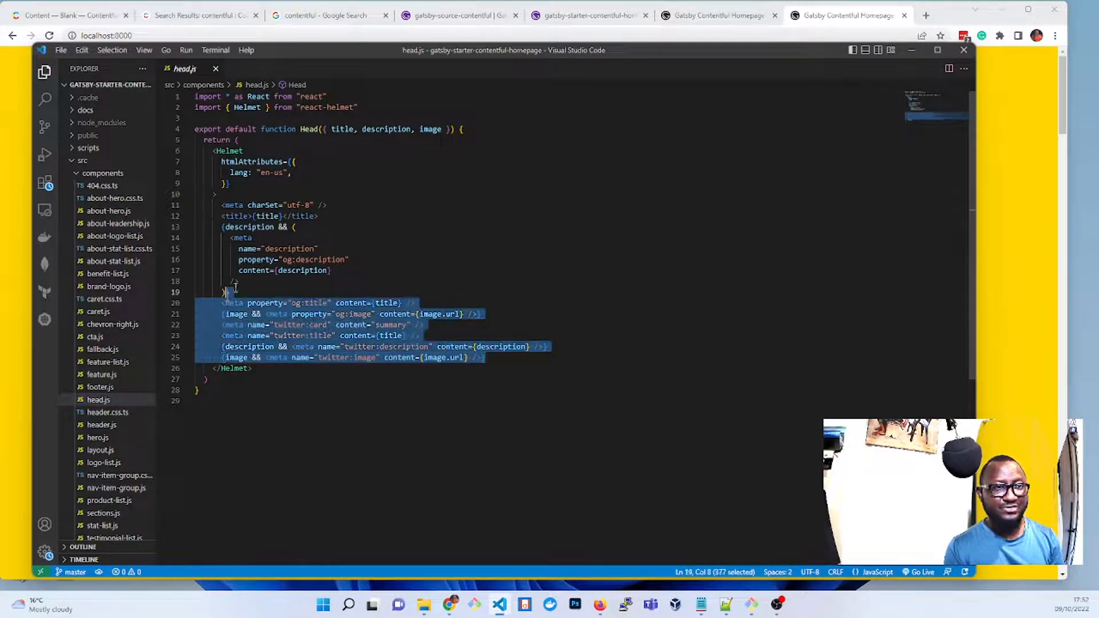
left_click(299, 242)
left_click(502, 364)
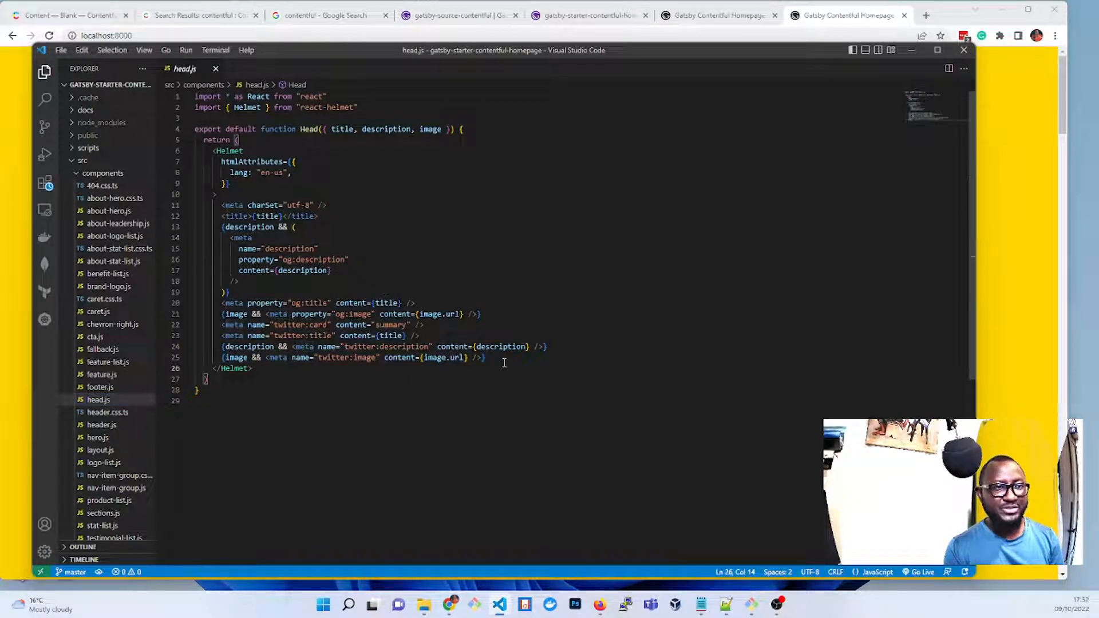
left_click_drag(504, 363, 196, 129)
left_click(309, 129)
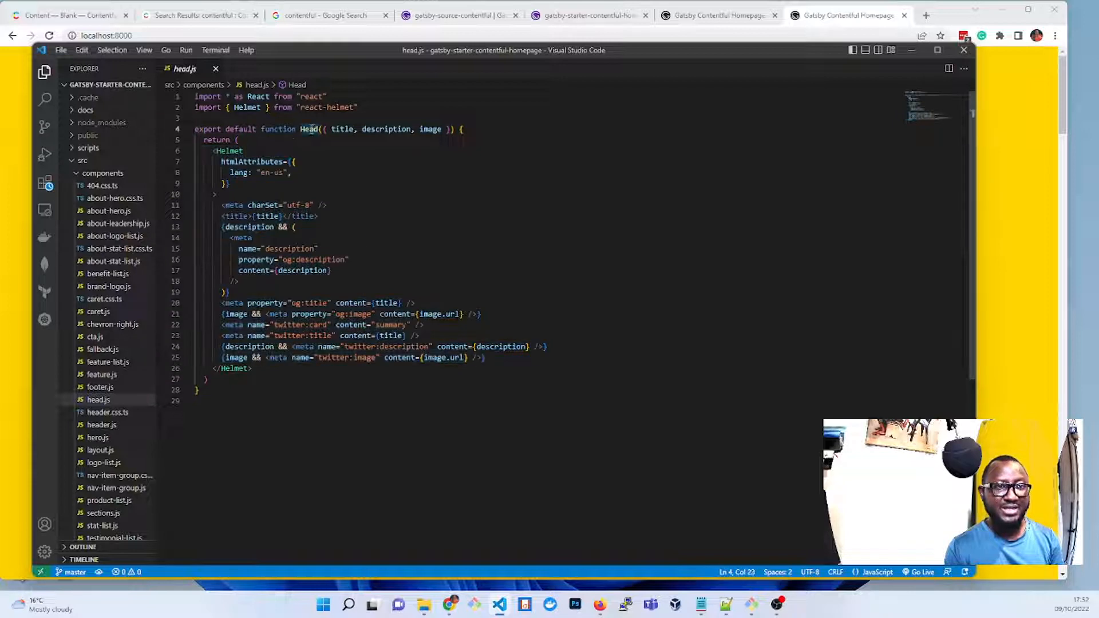
left_click(319, 130)
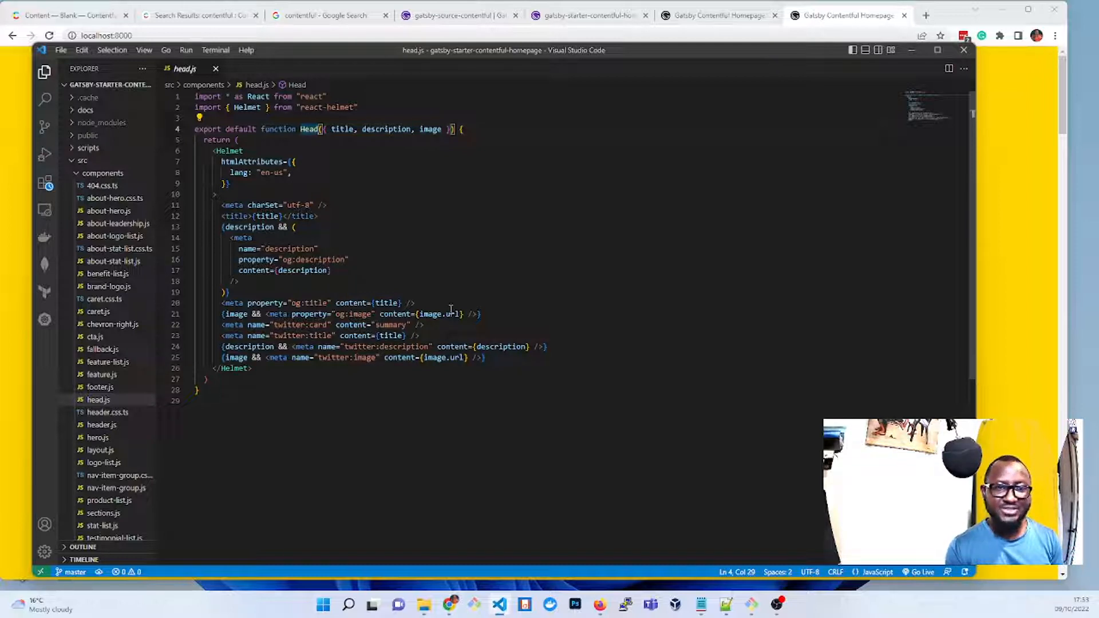
left_click_drag(465, 371, 282, 179)
left_click(388, 187)
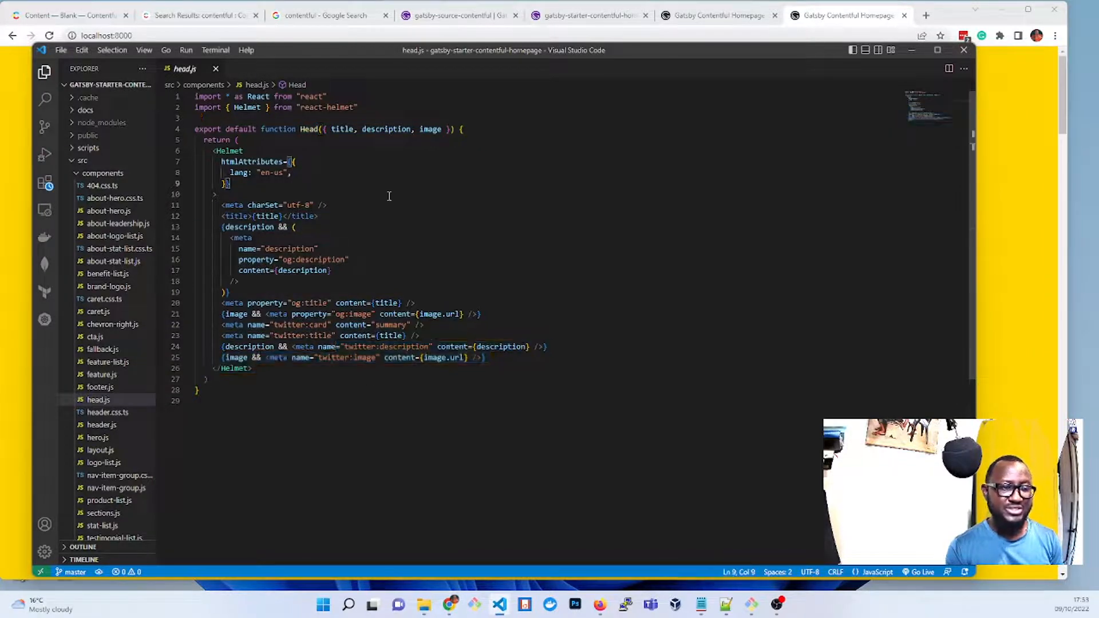
- Open header.js and read through its imports, the GraphQL layout query and the returned navigation markup
left_click(109, 425)
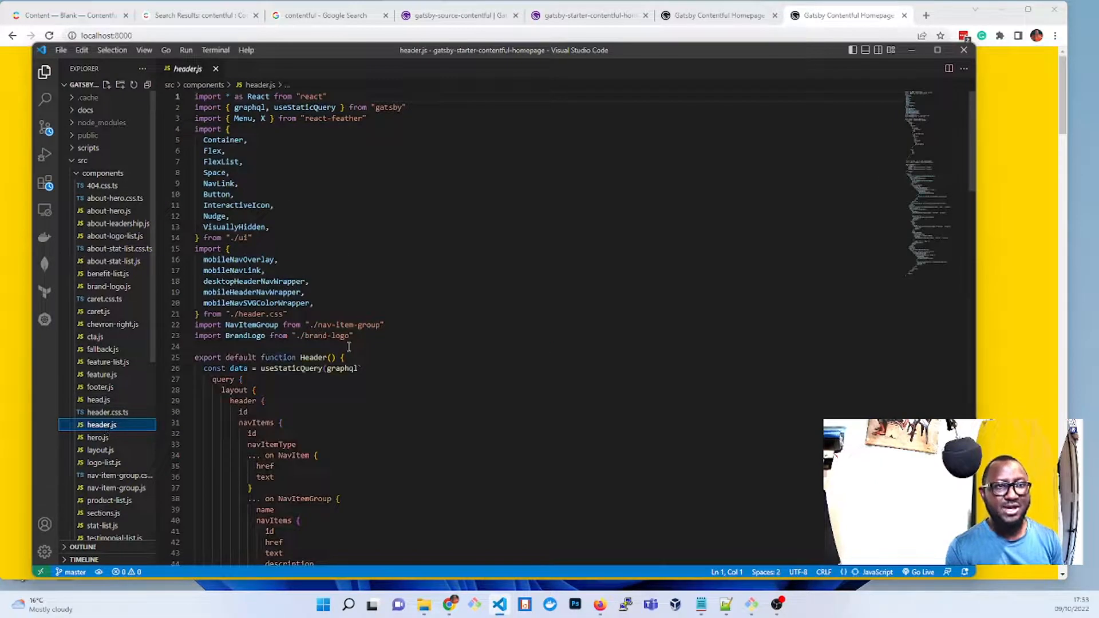
scroll(349, 347, "down", 10)
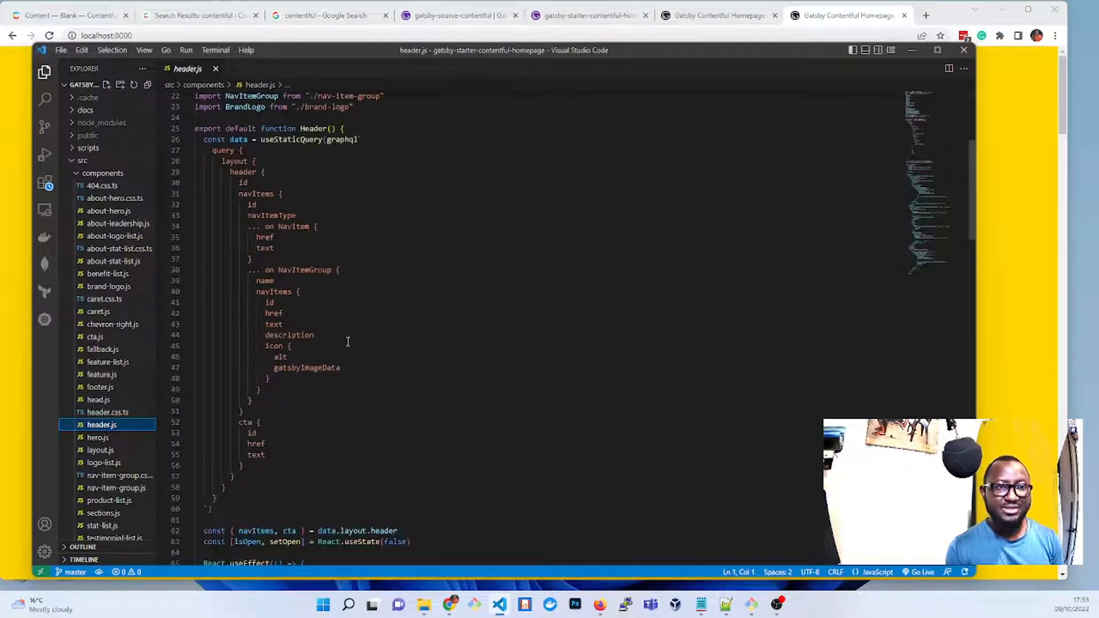
scroll(348, 342, "down", 15)
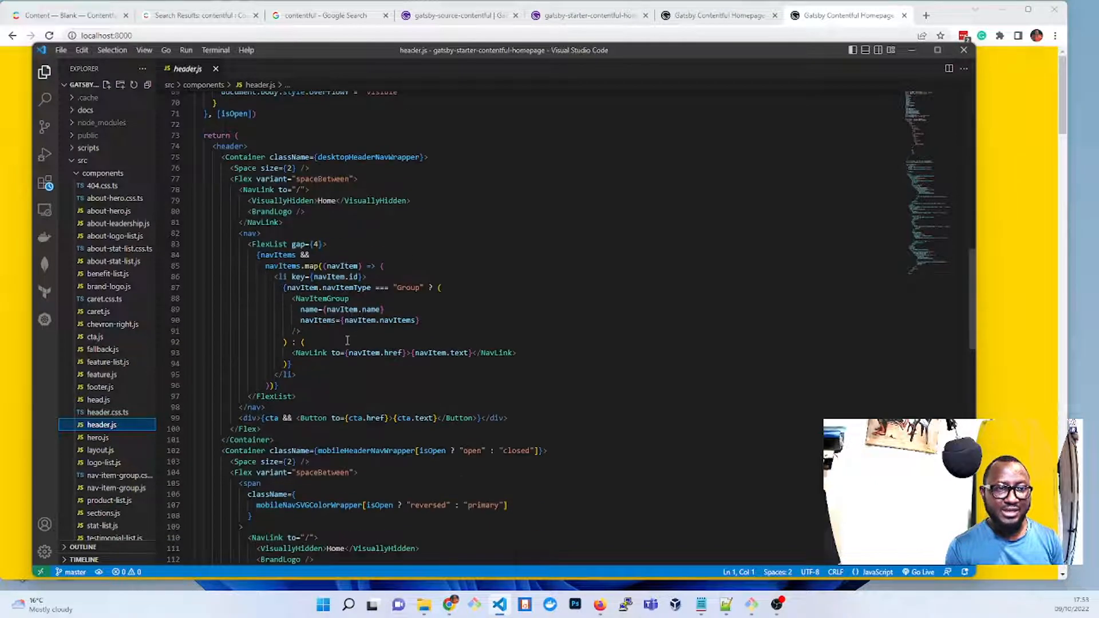
scroll(347, 338, "down", 3)
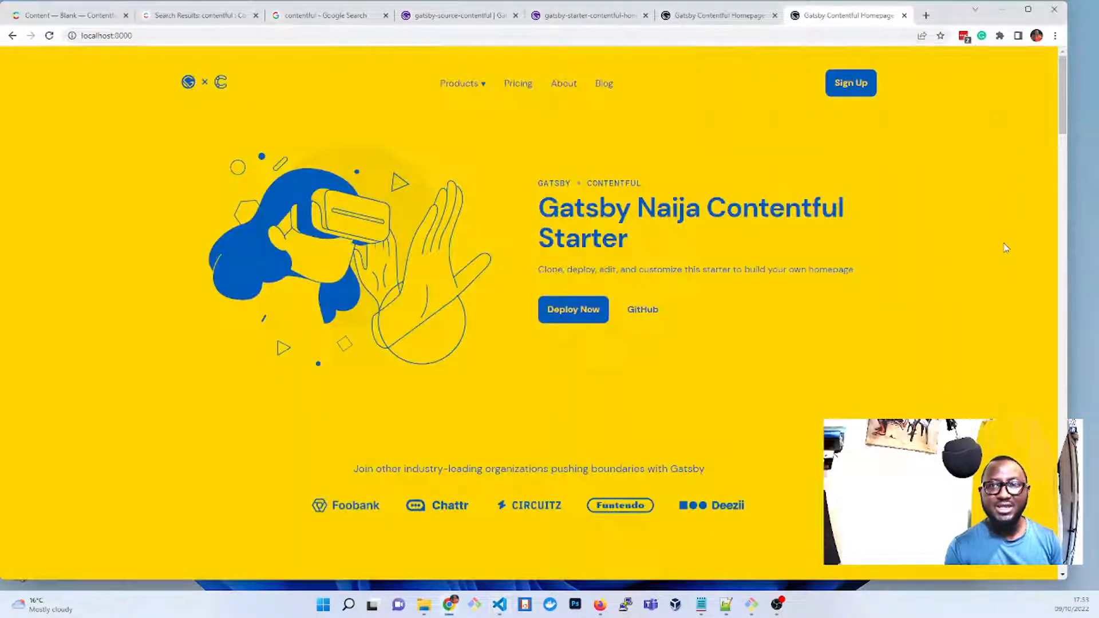
- Switch to the localhost:8000 homepage in Chrome and highlight the "Gatsby Naija Contentful Starter" and "The all-in-one solution" headings
left_click(985, 251)
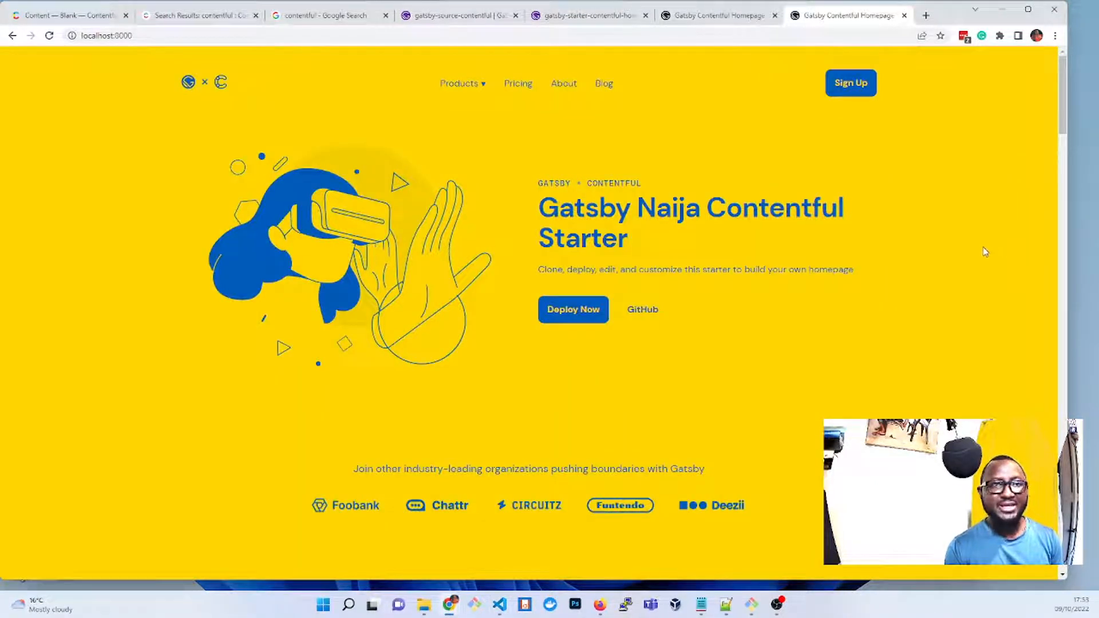
left_click_drag(629, 240, 537, 209)
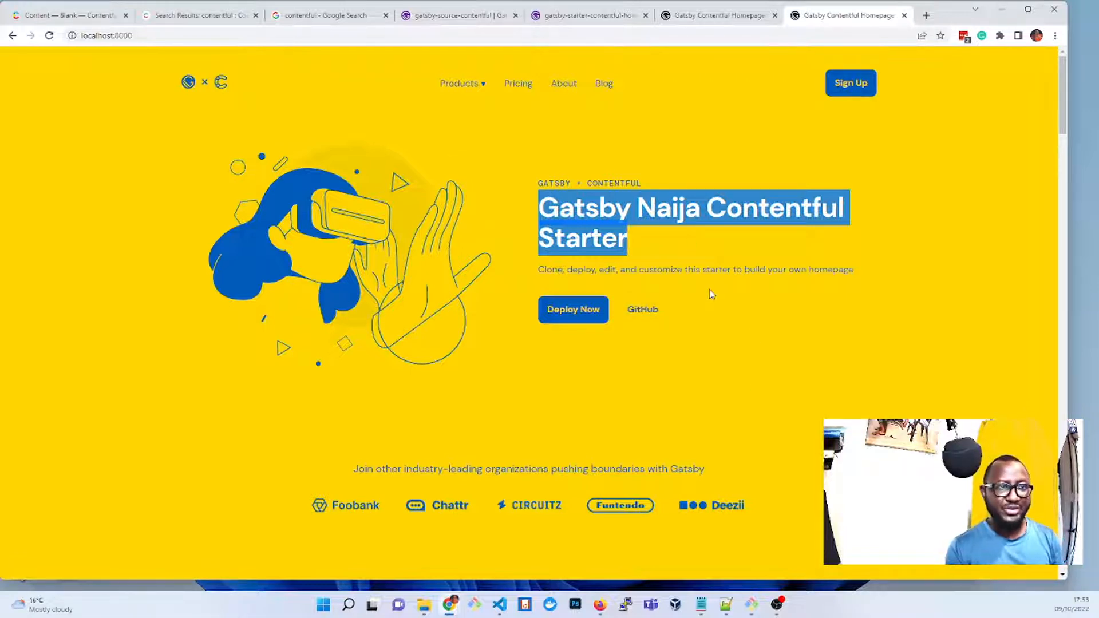
scroll(712, 294, "down", 7)
scroll(708, 281, "up", 3)
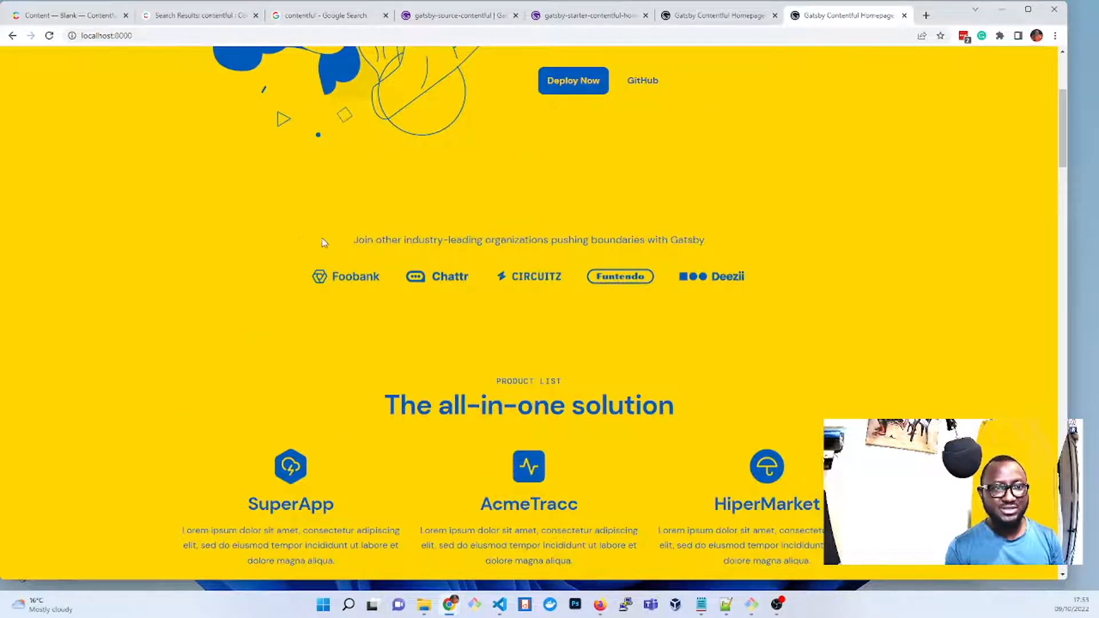
scroll(857, 314, "down", 3)
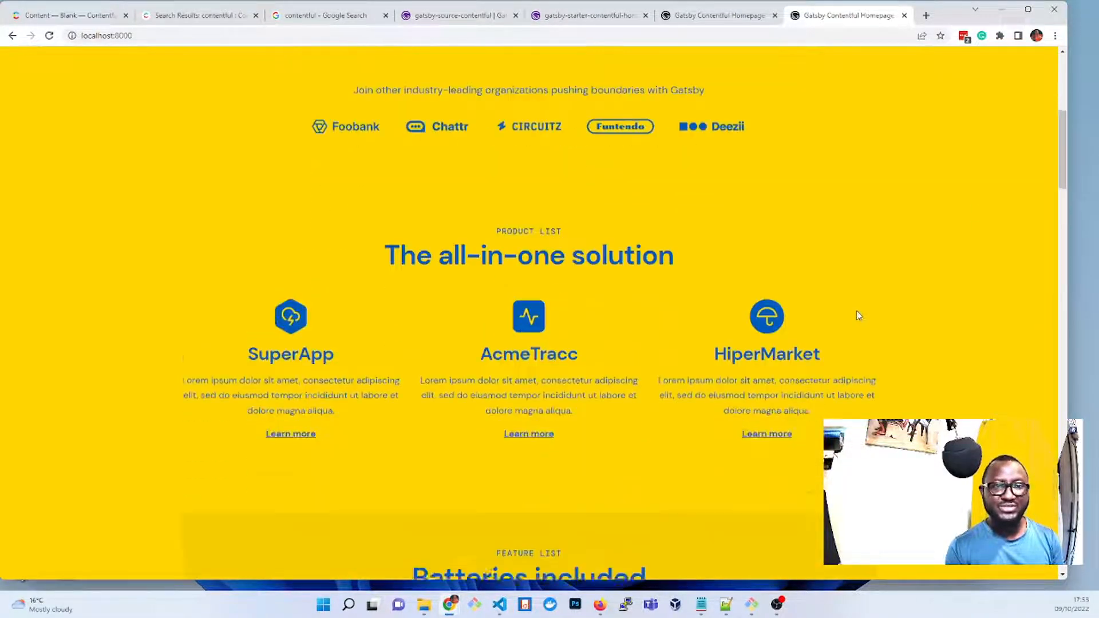
left_click_drag(390, 234, 703, 247)
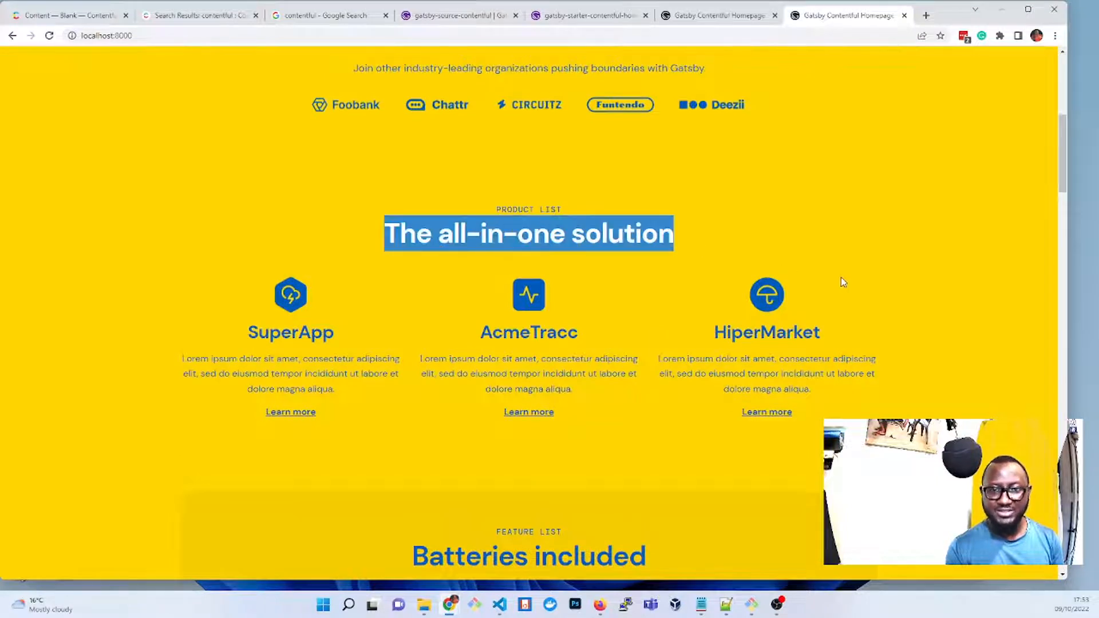
- Look through the rest of the homepage, from the feature list past the benefits and stats to the testimonial list
scroll(841, 281, "down", 3)
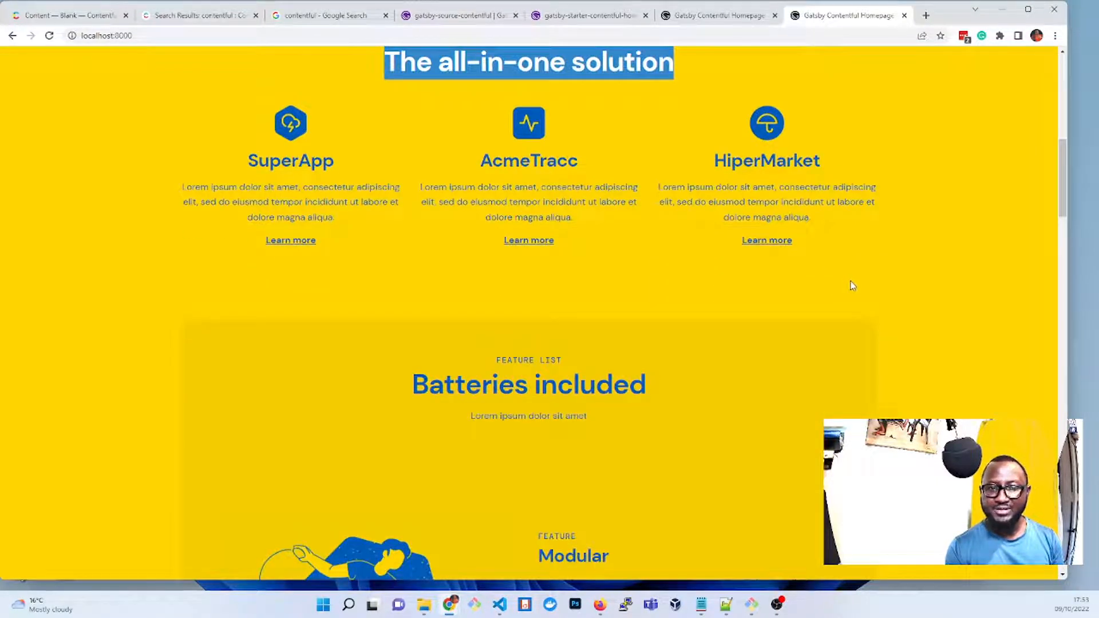
scroll(853, 286, "down", 4)
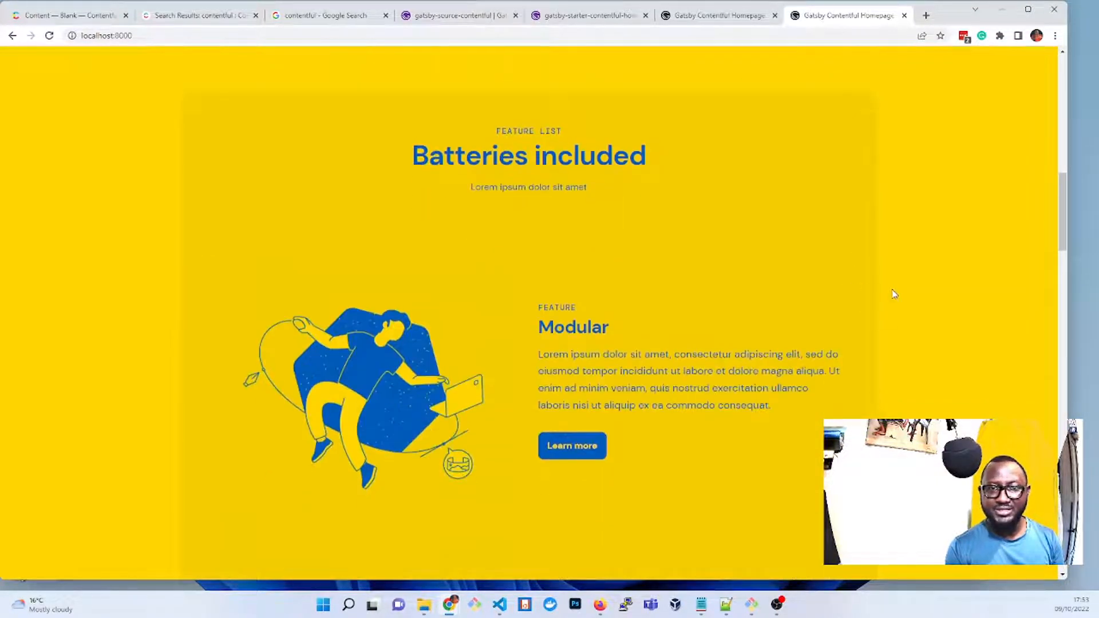
scroll(894, 291, "down", 10)
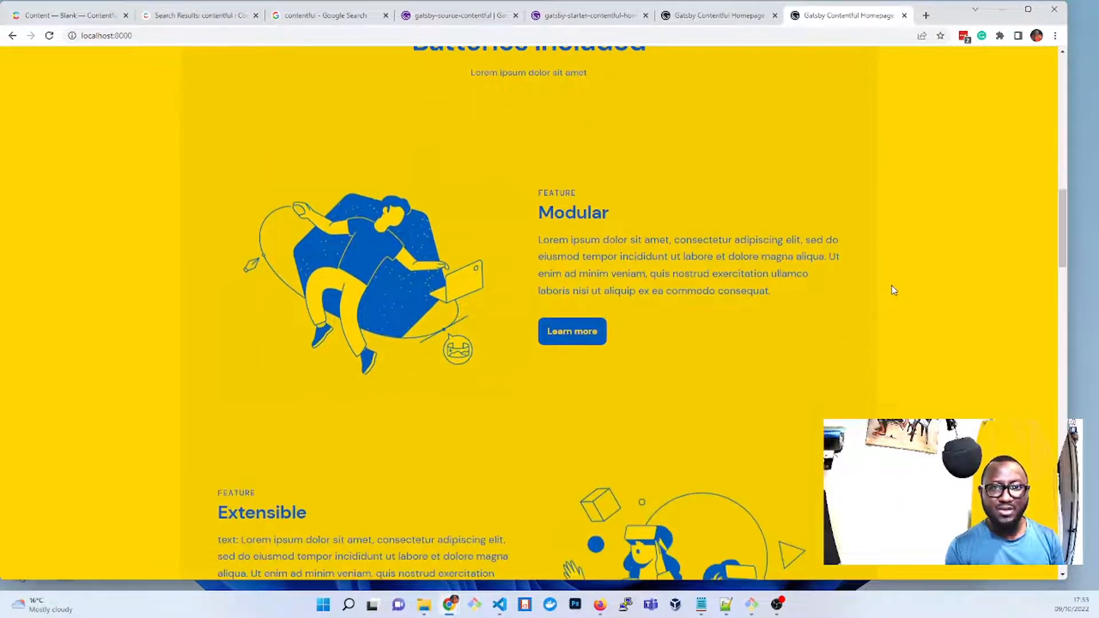
scroll(891, 287, "down", 9)
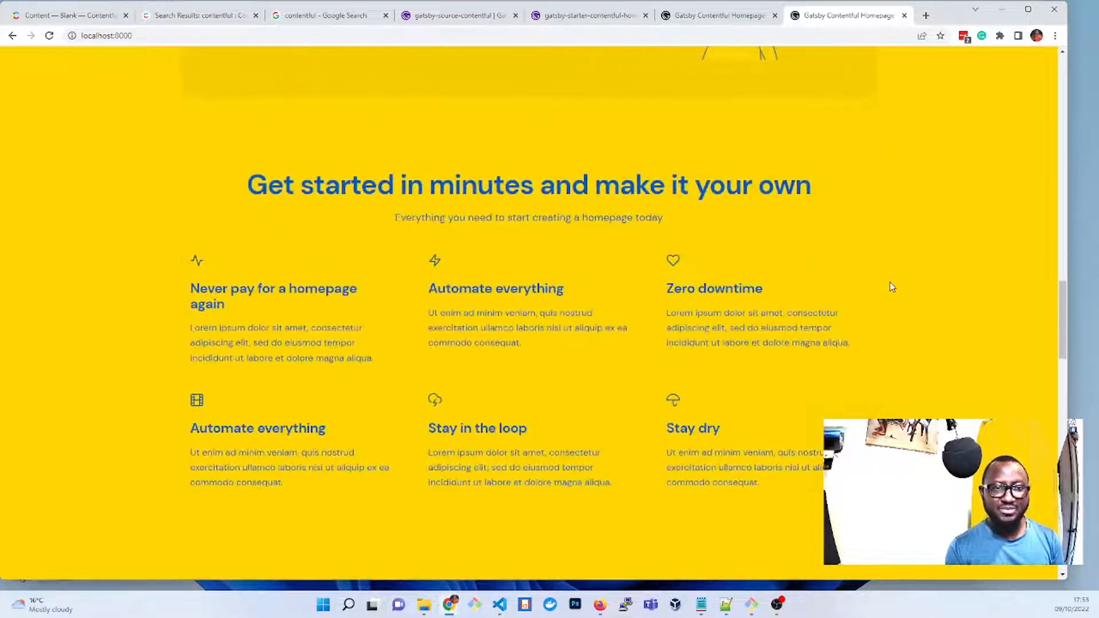
scroll(891, 286, "down", 4)
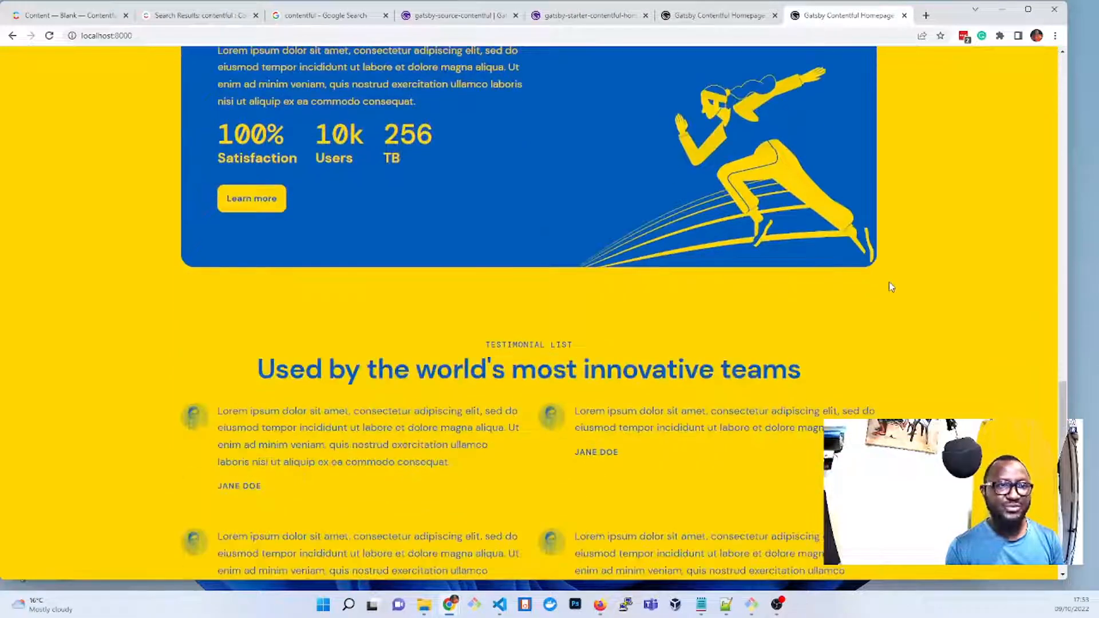
scroll(889, 284, "down", 5)
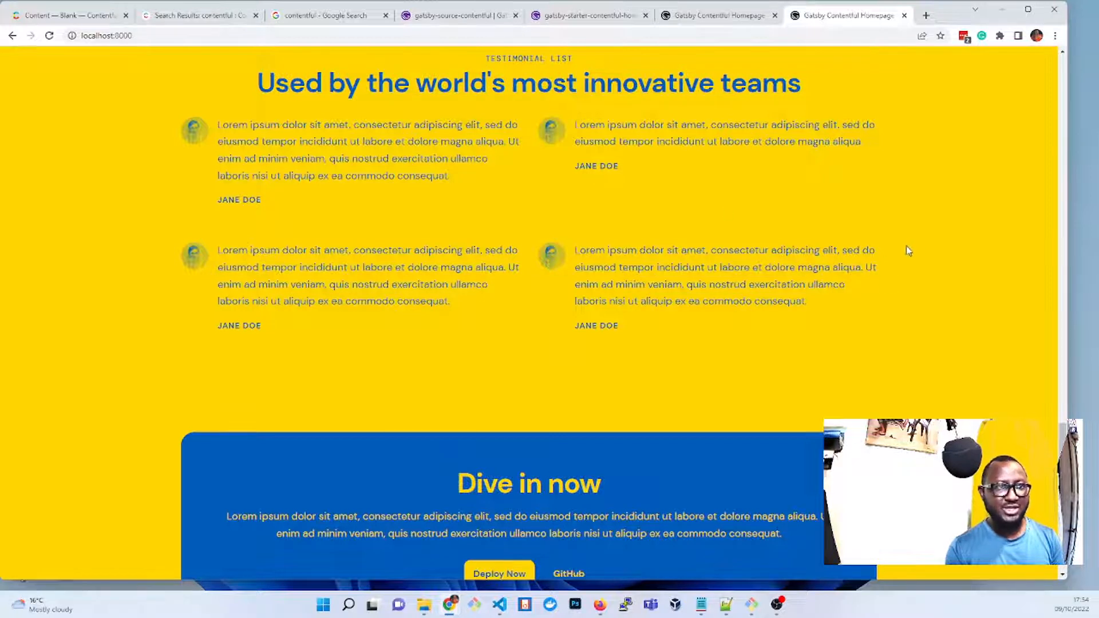
- Return to Contentful's content page and look through the entries behind the homepage, down to the Homepage Link and Homepage Logo items
left_click(53, 20)
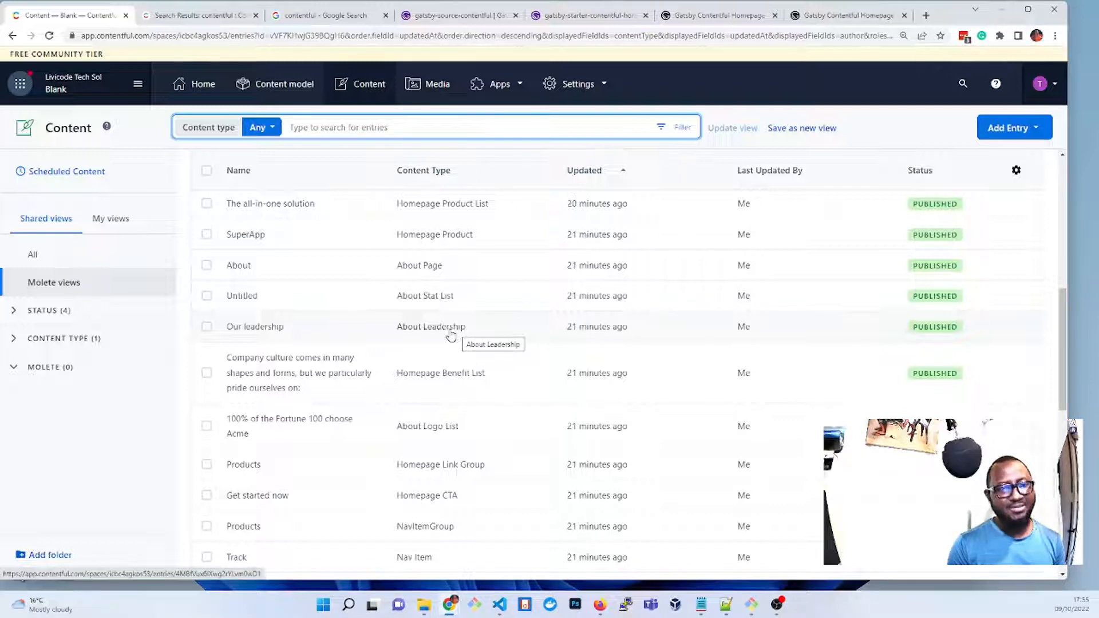
scroll(448, 289, "down", 4)
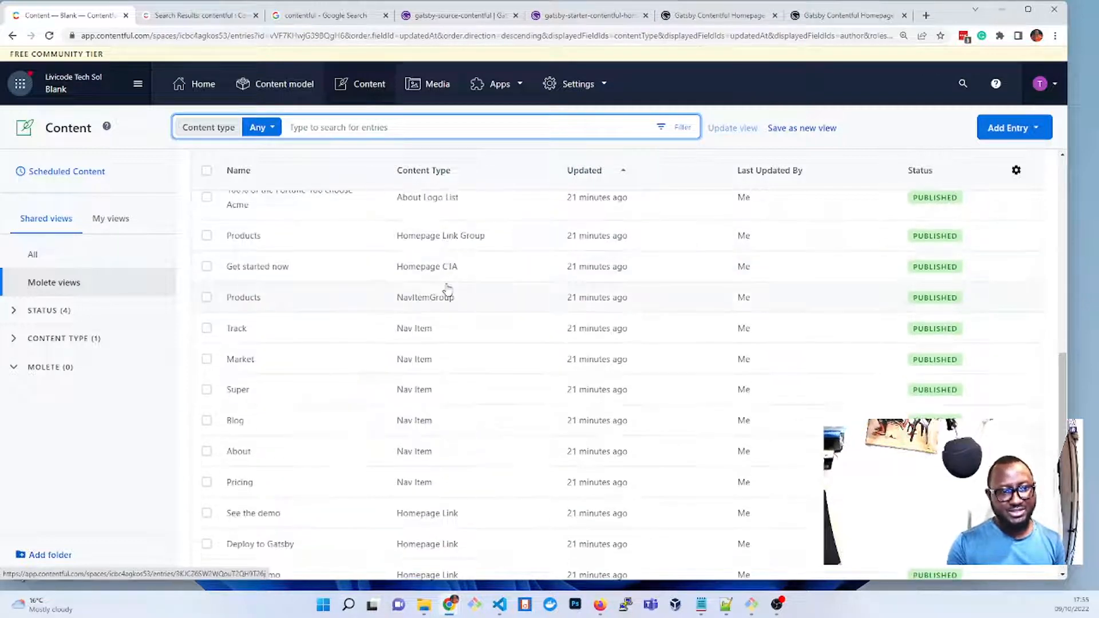
scroll(447, 289, "down", 4)
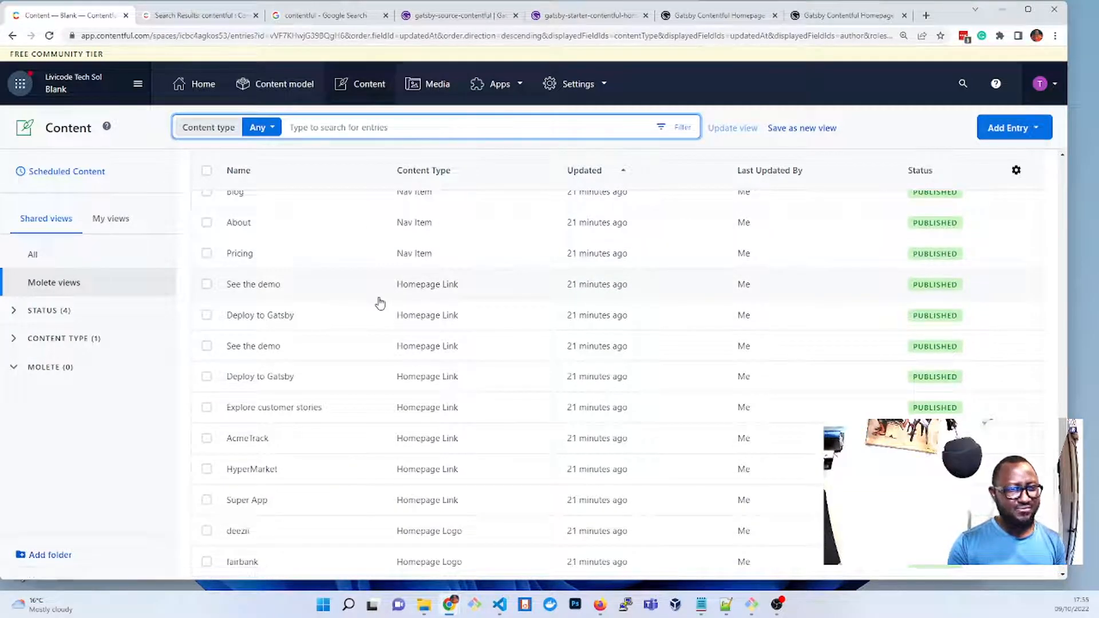